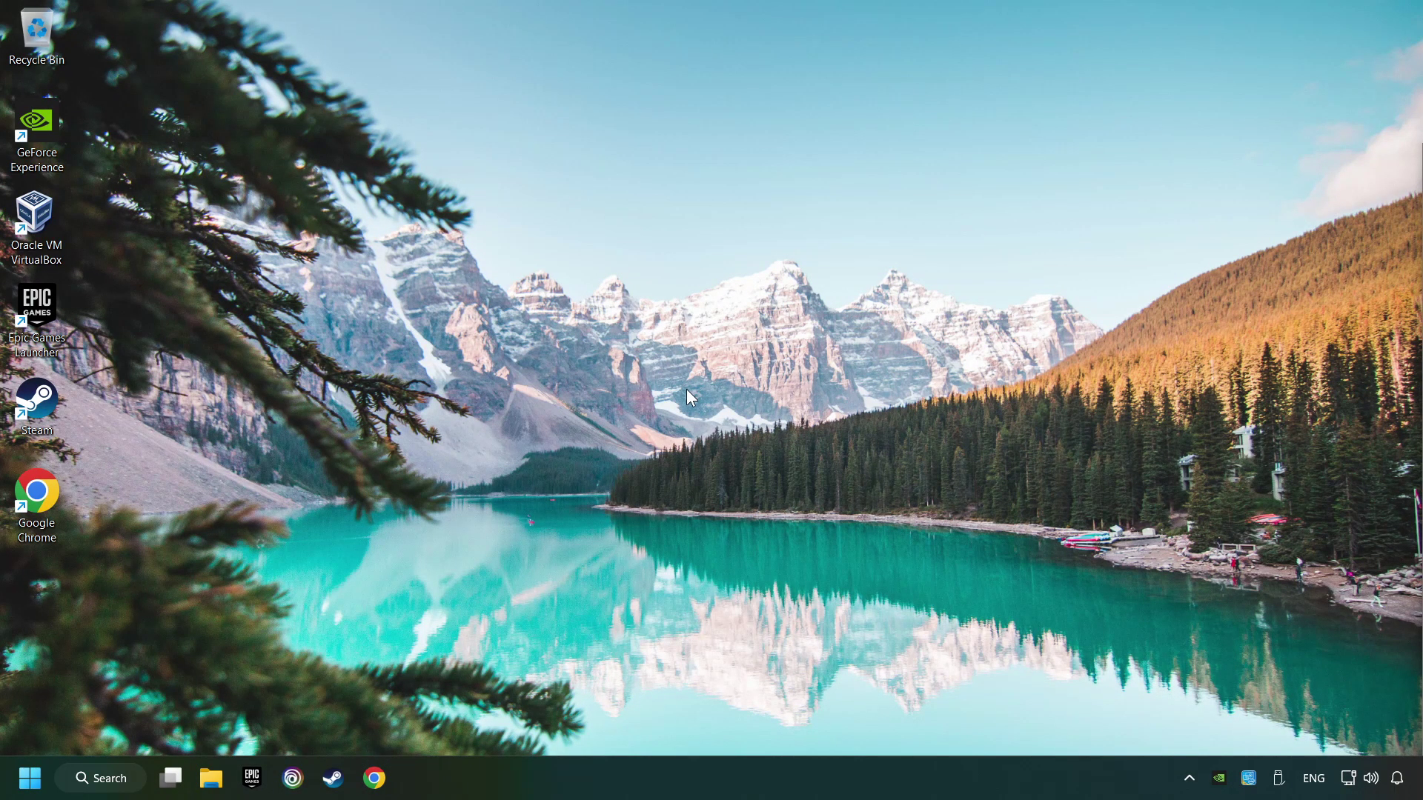
Switch sound output from NVIDIA SAMSUNG to GABOFIX Speaker (USB Audio Device) in Quick Settings
{"action": "left_click", "coordinate": [1374, 781]}
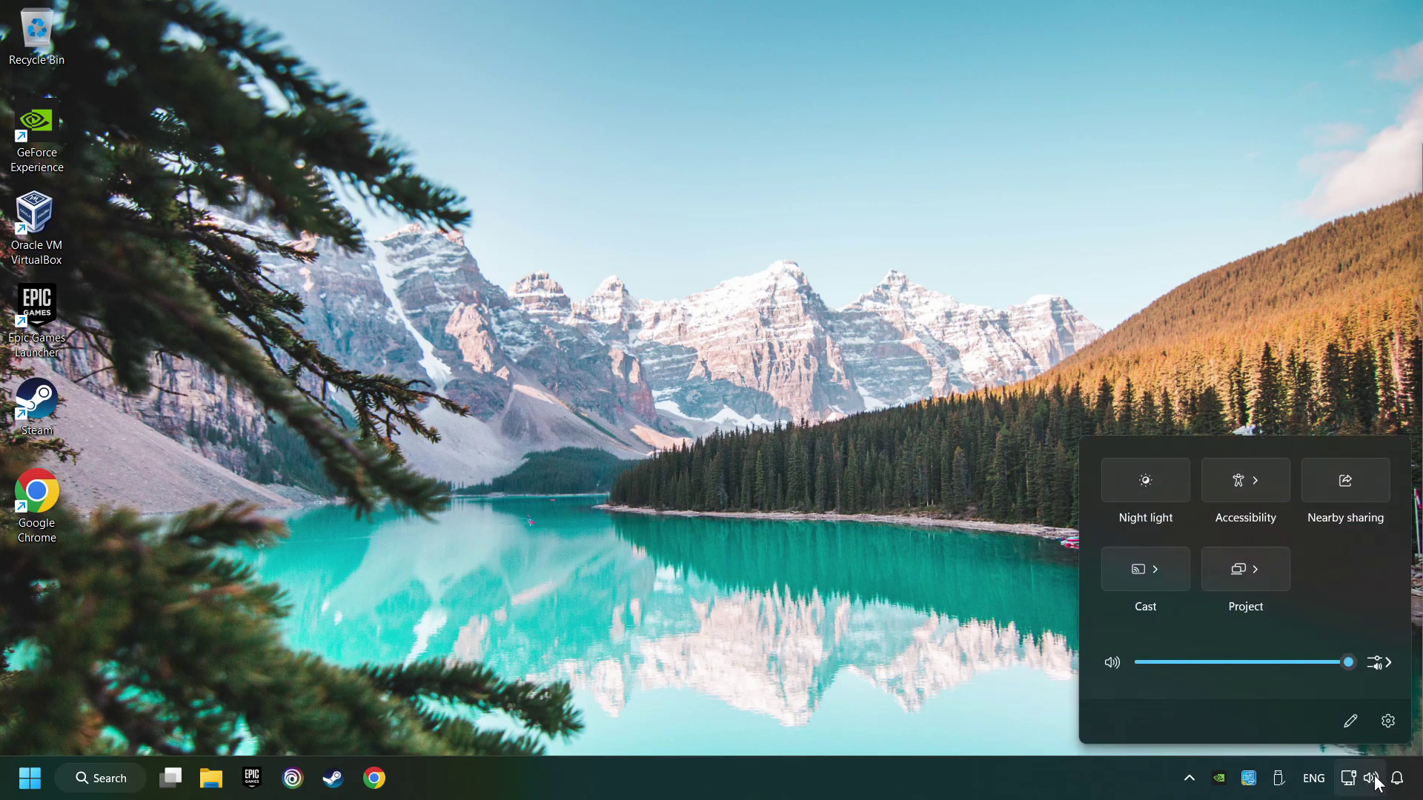
{"action": "left_click", "coordinate": [1386, 668]}
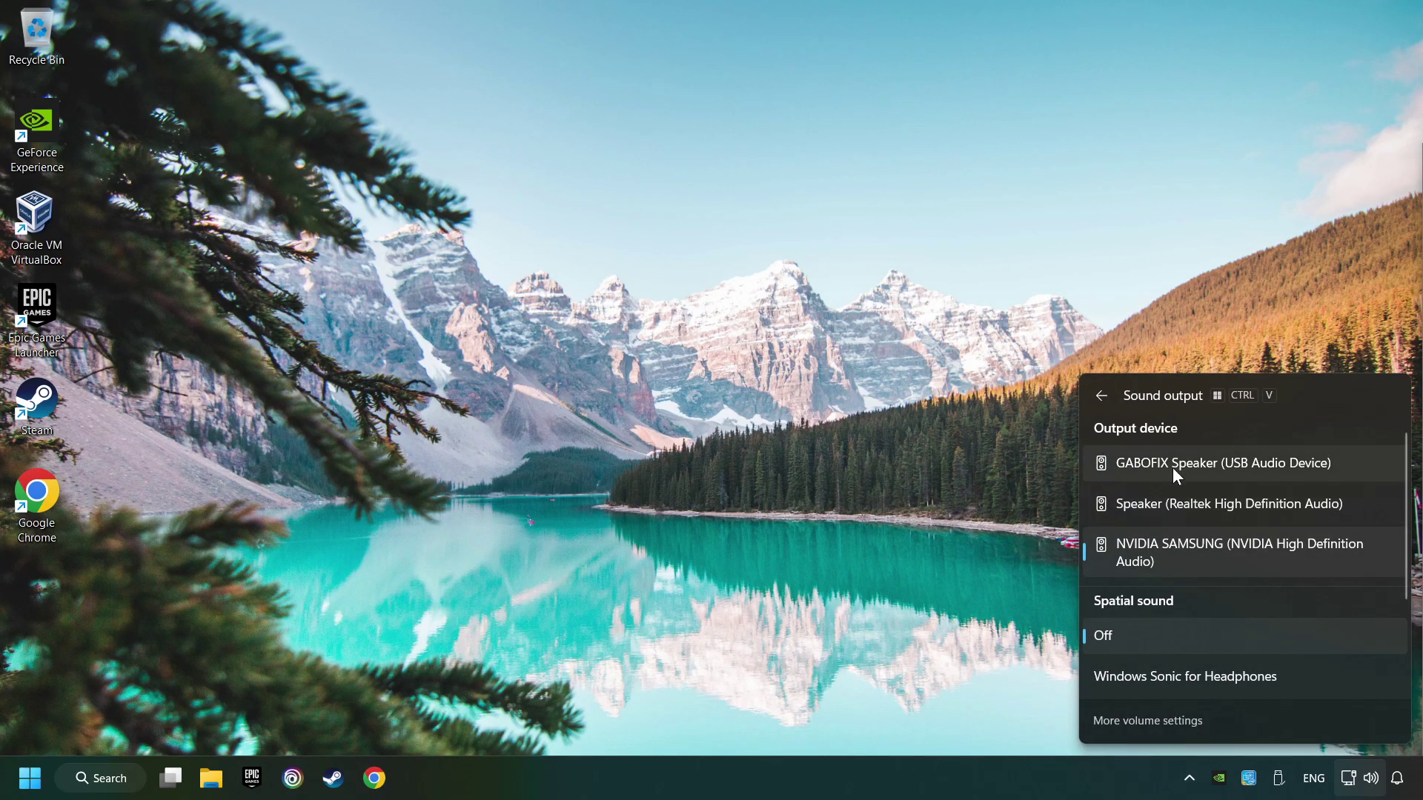
{"action": "left_click", "coordinate": [1361, 464]}
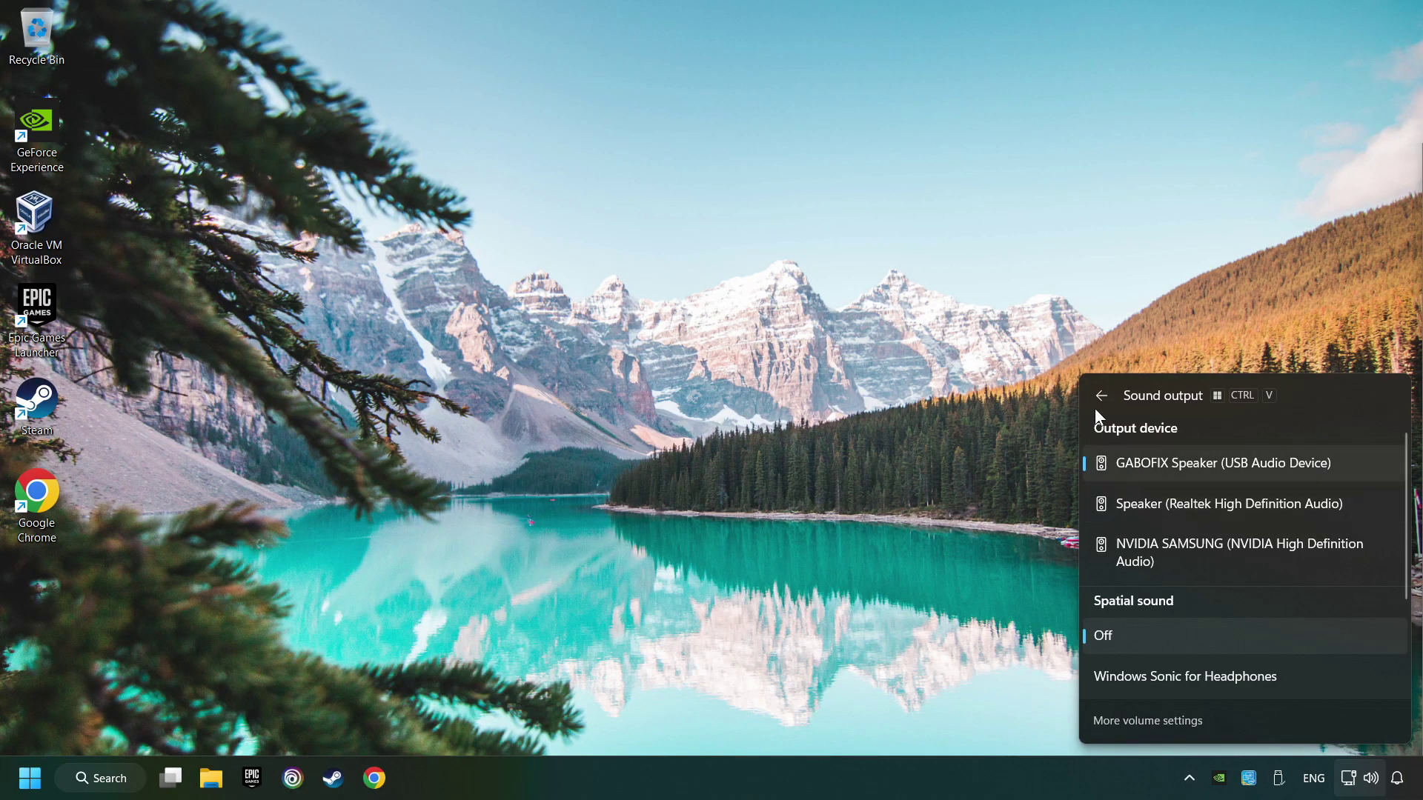
{"action": "left_click", "coordinate": [710, 387]}
{"action": "key", "text": "super"}
{"action": "left_click", "coordinate": [541, 713]}
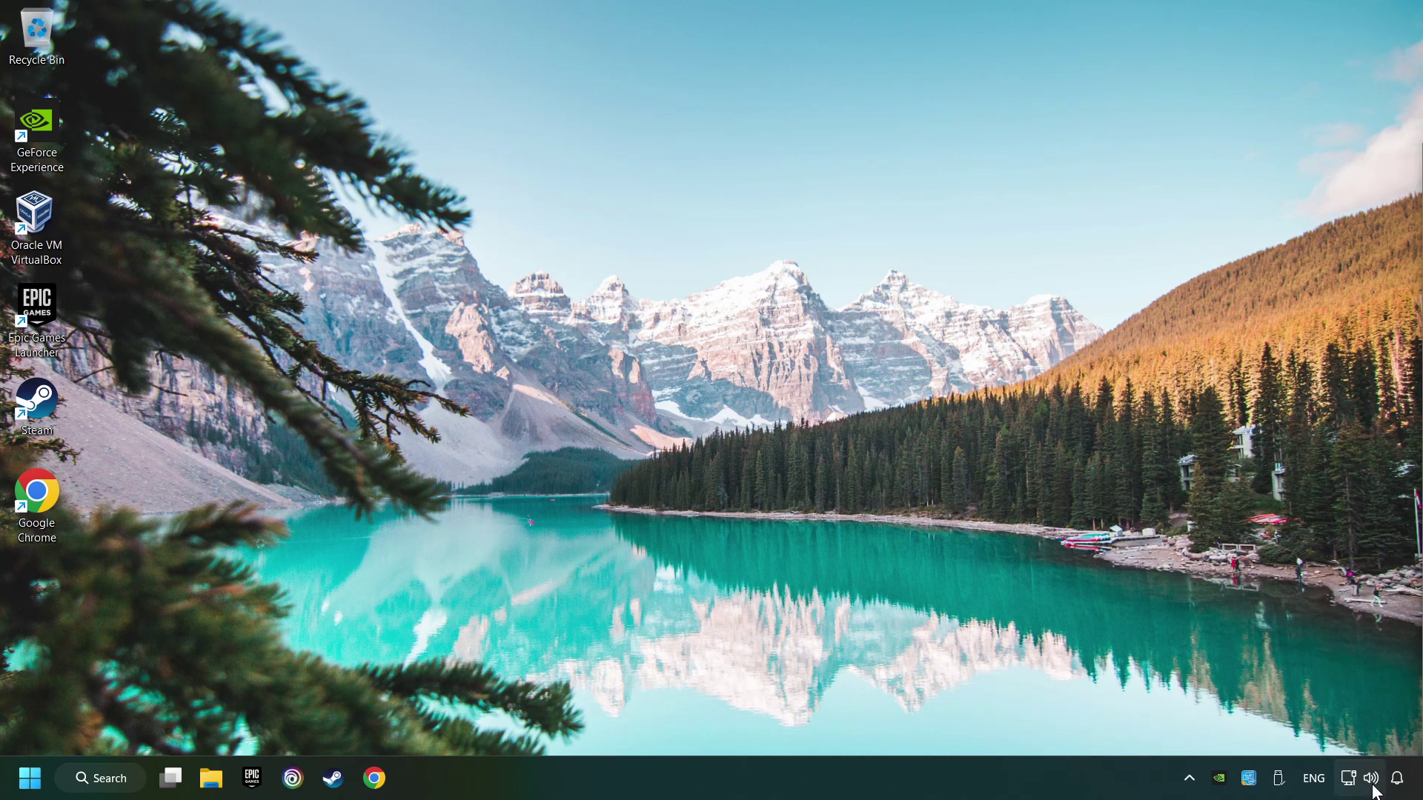
Reset sound devices and app volumes in the volume mixer, then close Settings
{"action": "right_click", "coordinate": [1371, 779]}
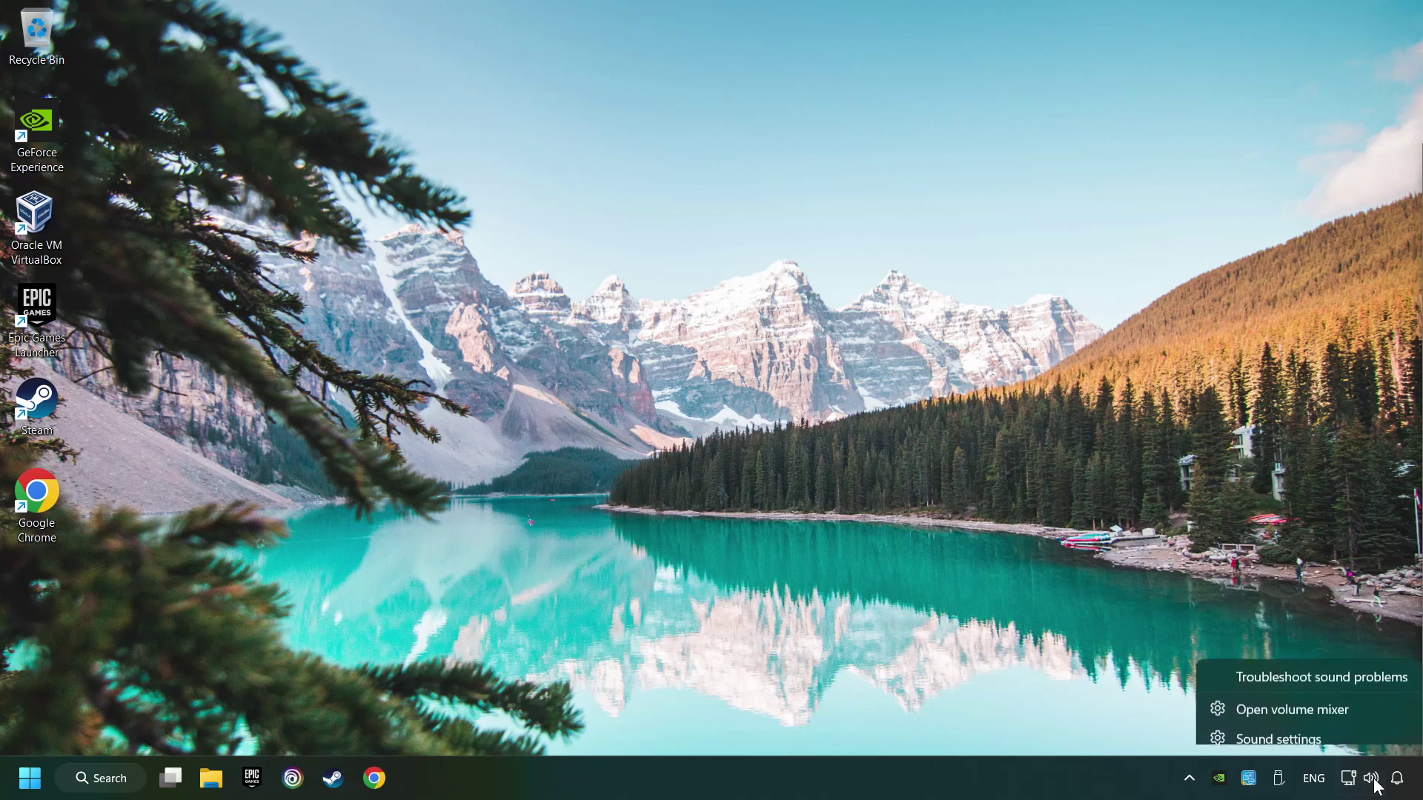
{"action": "left_click", "coordinate": [1345, 698]}
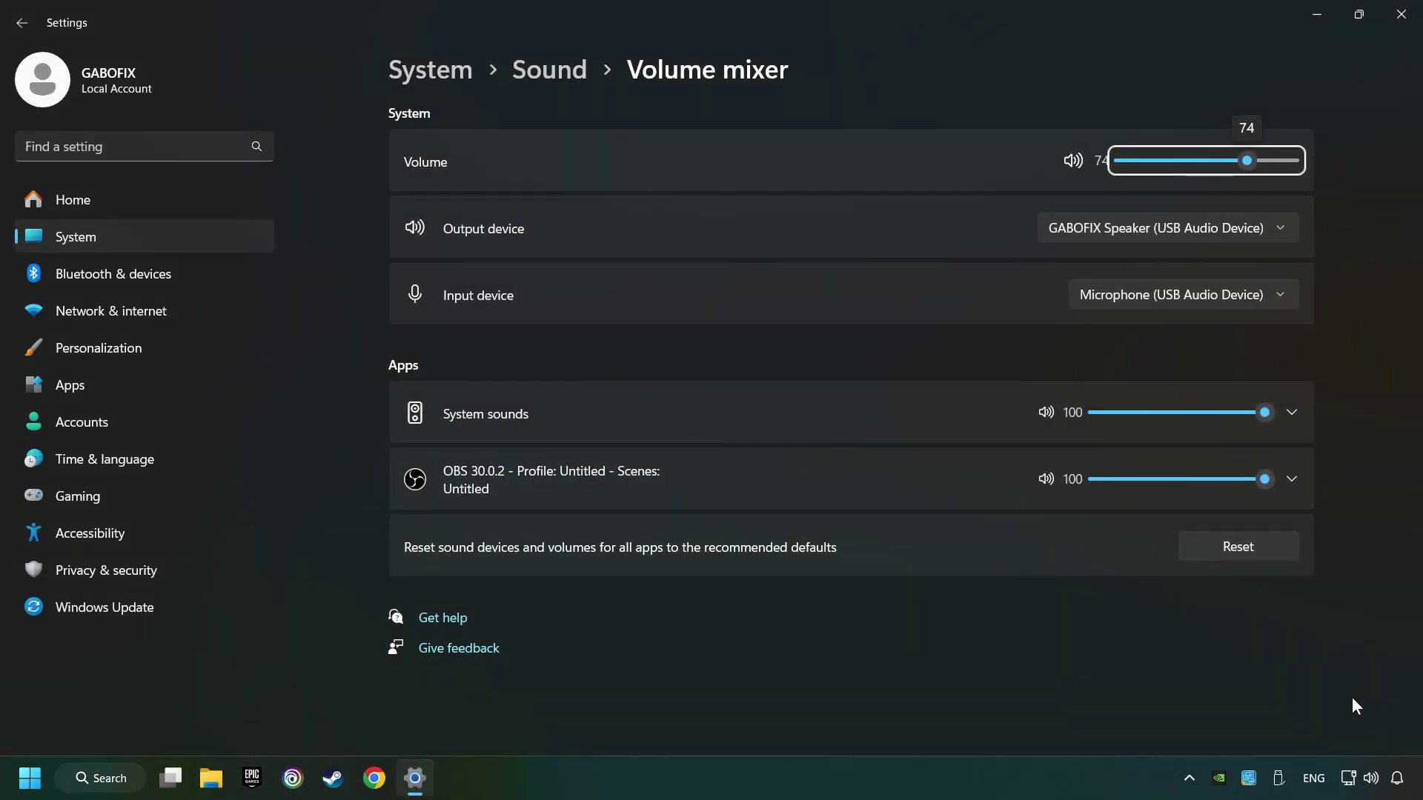
{"action": "left_click", "coordinate": [1275, 549]}
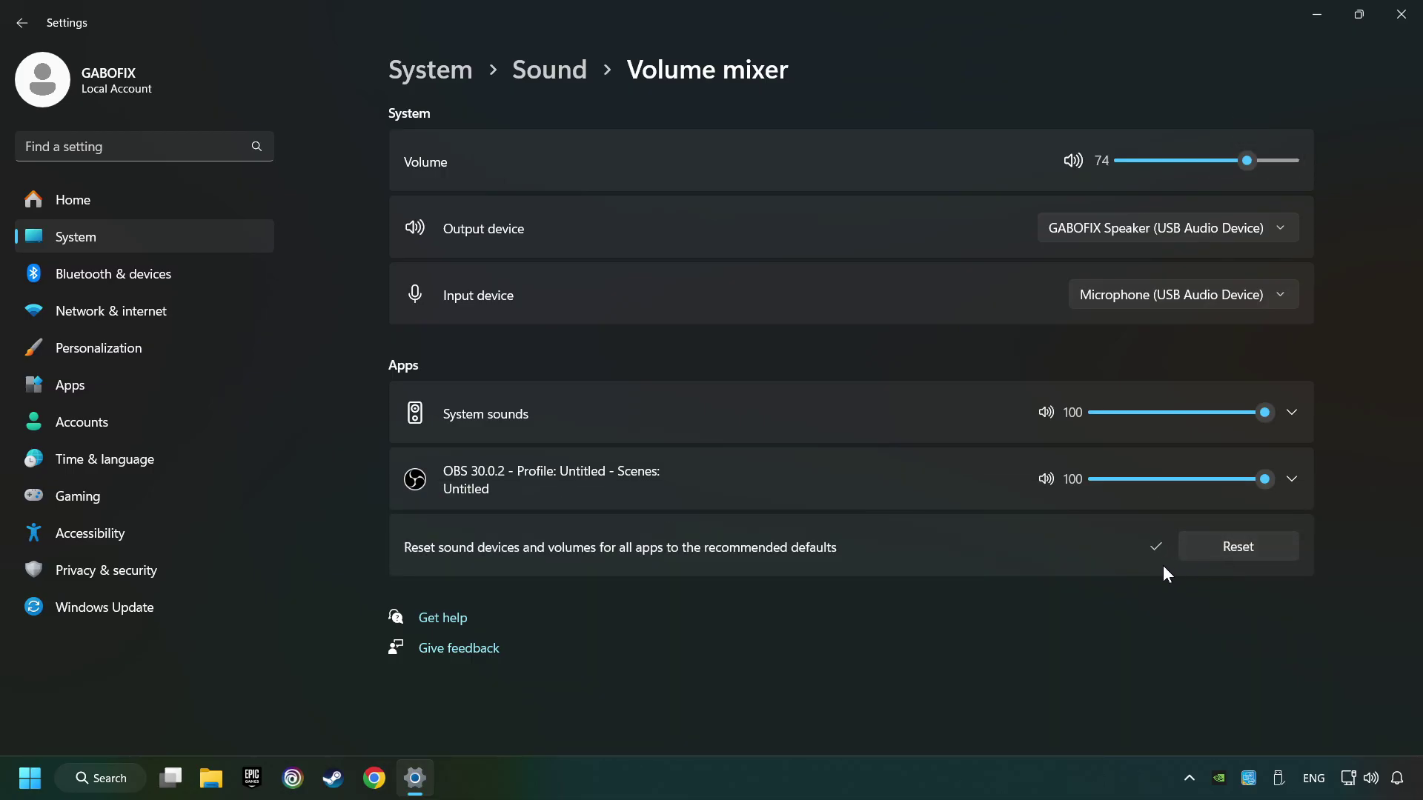
{"action": "left_click", "coordinate": [1400, 15]}
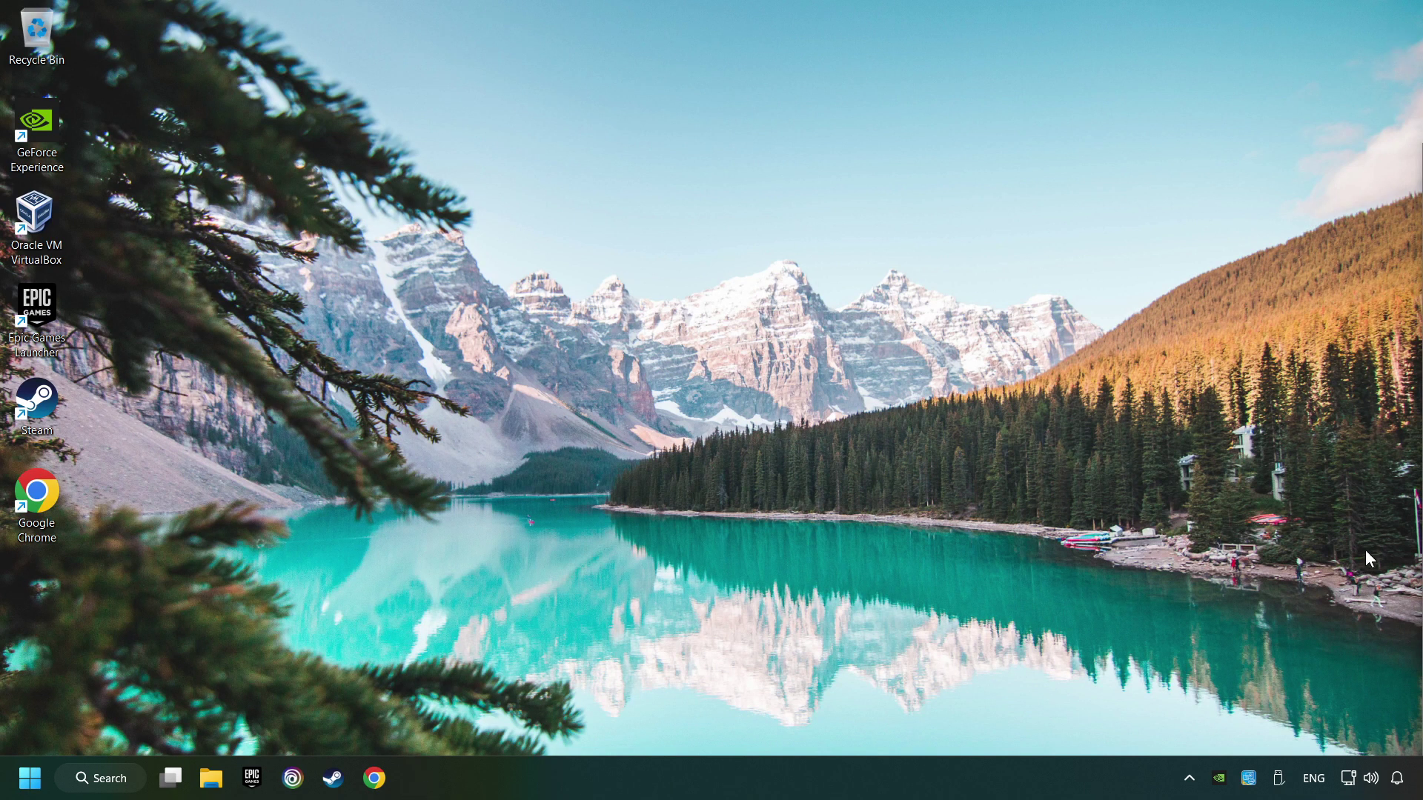
Open Sound settings from the speaker icon and test the output volume slider at about 73
{"action": "right_click", "coordinate": [1374, 782]}
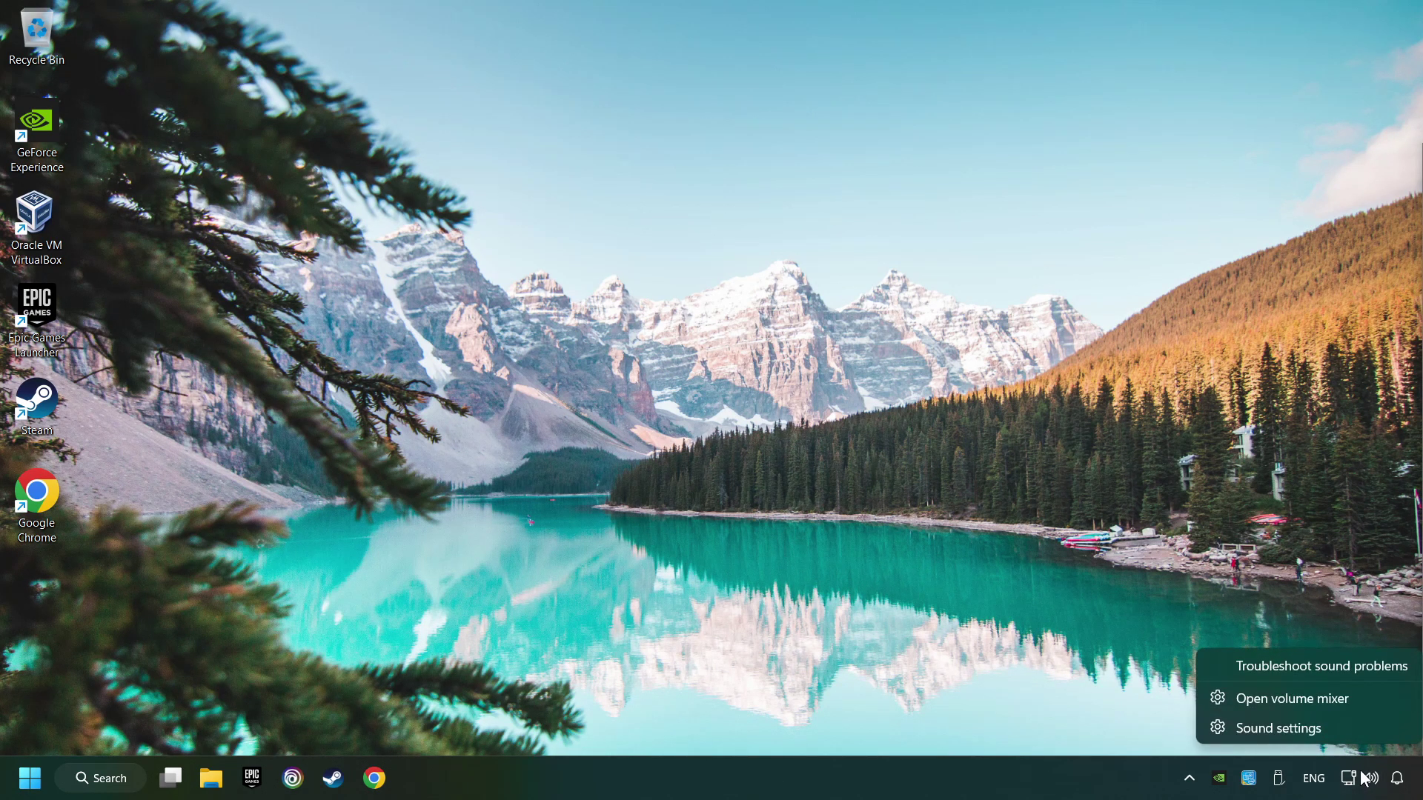
{"action": "left_click", "coordinate": [1336, 728]}
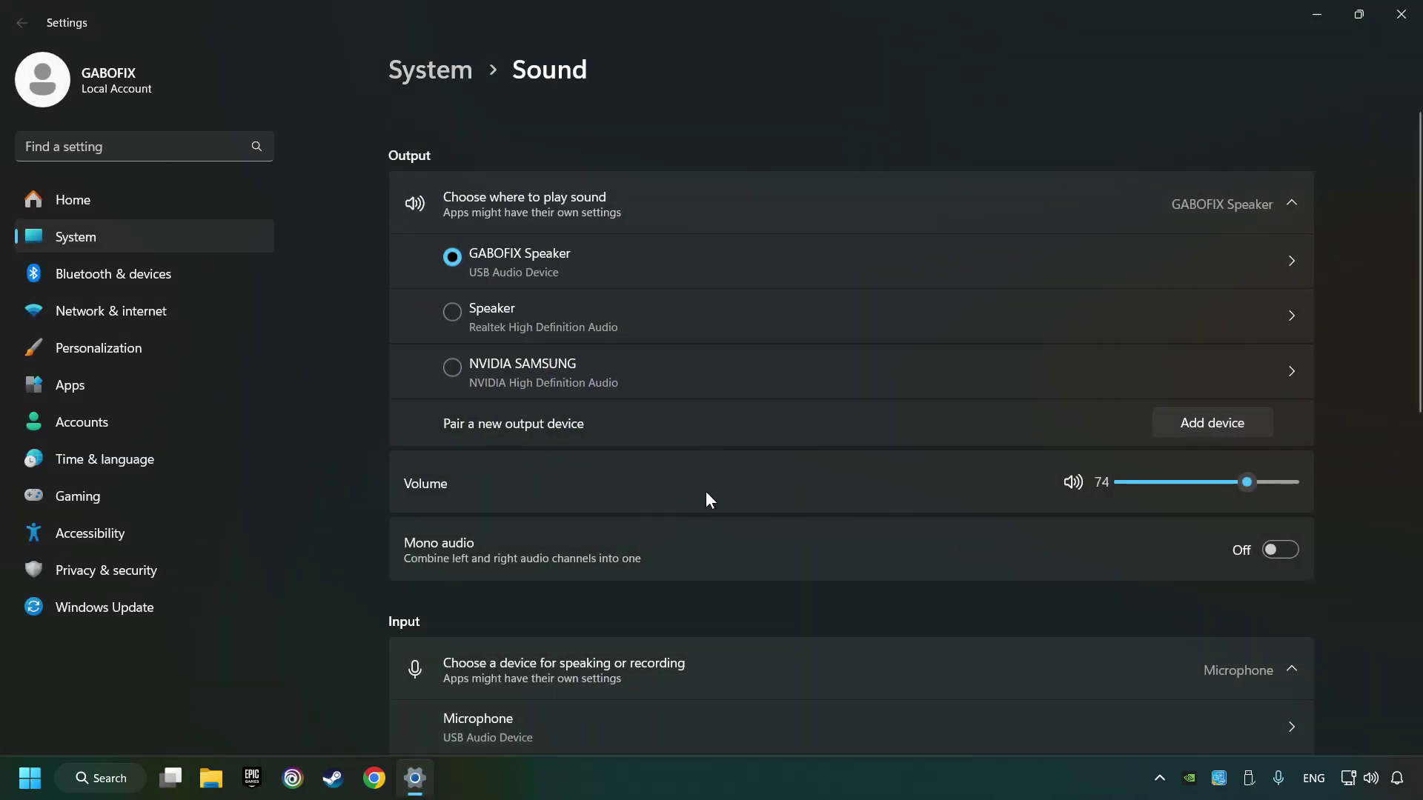
{"action": "left_click_drag", "start_coordinate": [1253, 482], "coordinate": [1246, 483]}
{"action": "scroll", "coordinate": [344, 505], "scroll_direction": "down", "scroll_amount": 3}
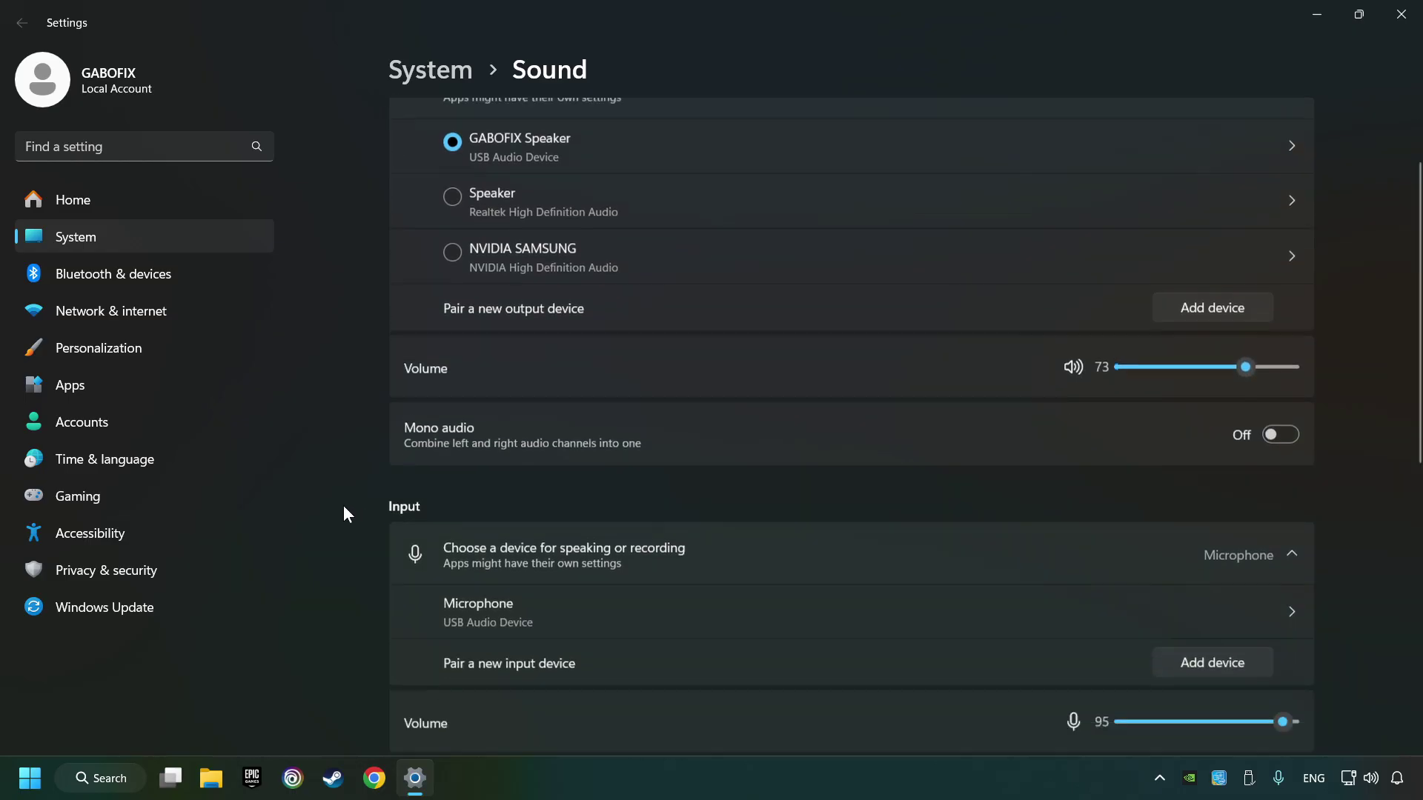
{"action": "scroll", "coordinate": [344, 506], "scroll_direction": "down", "scroll_amount": 3}
{"action": "scroll", "coordinate": [343, 506], "scroll_direction": "down", "scroll_amount": 3}
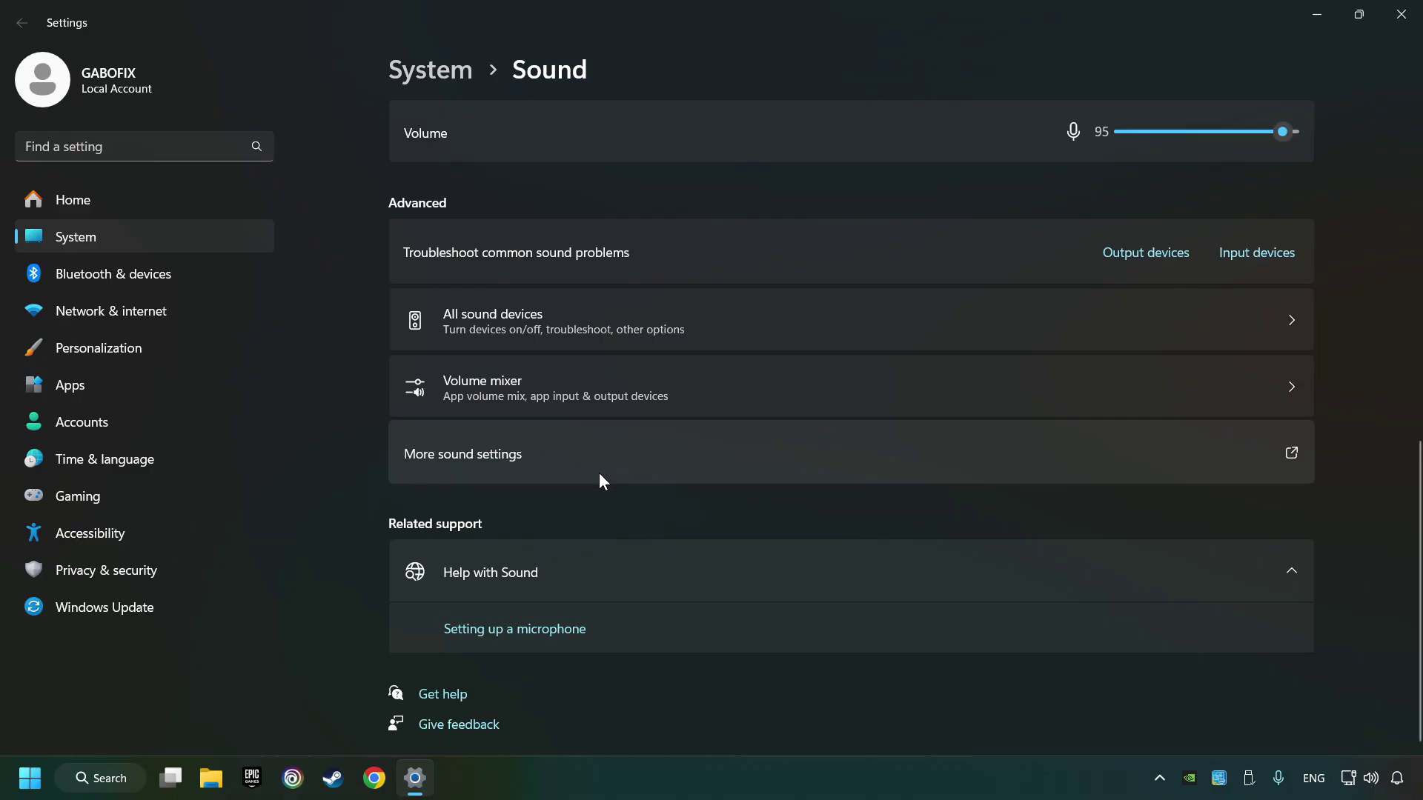
In the classic Sound panel, disable NVIDIA SAMSUNG and Realtek Speaker, then select GABOFIX Speaker
{"action": "left_click", "coordinate": [517, 465]}
{"action": "mouse_move", "coordinate": [292, 90]}
{"action": "left_mouse_down"}
{"action": "mouse_move", "coordinate": [584, 224]}
{"action": "mouse_move", "coordinate": [738, 207]}
{"action": "left_mouse_up"}
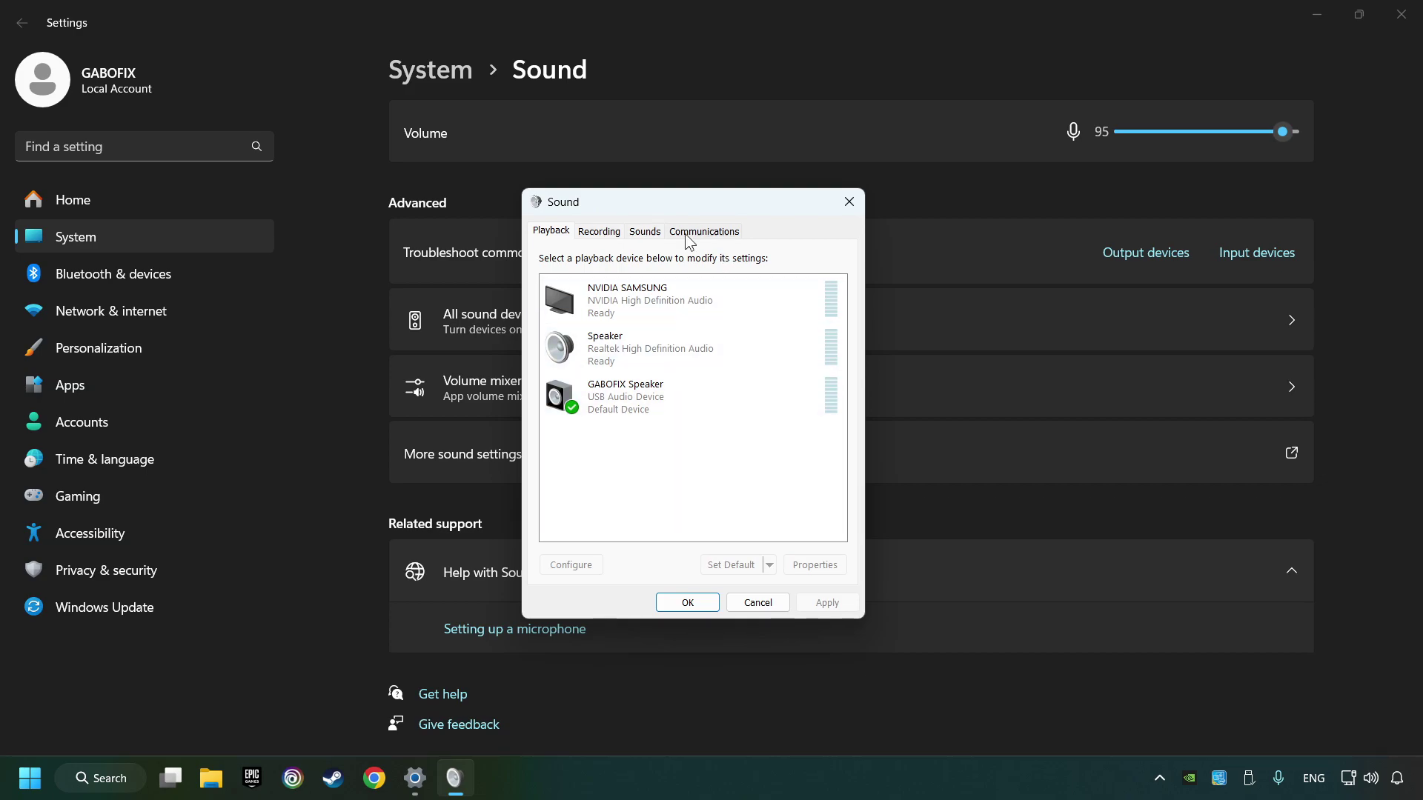
{"action": "right_click", "coordinate": [748, 294]}
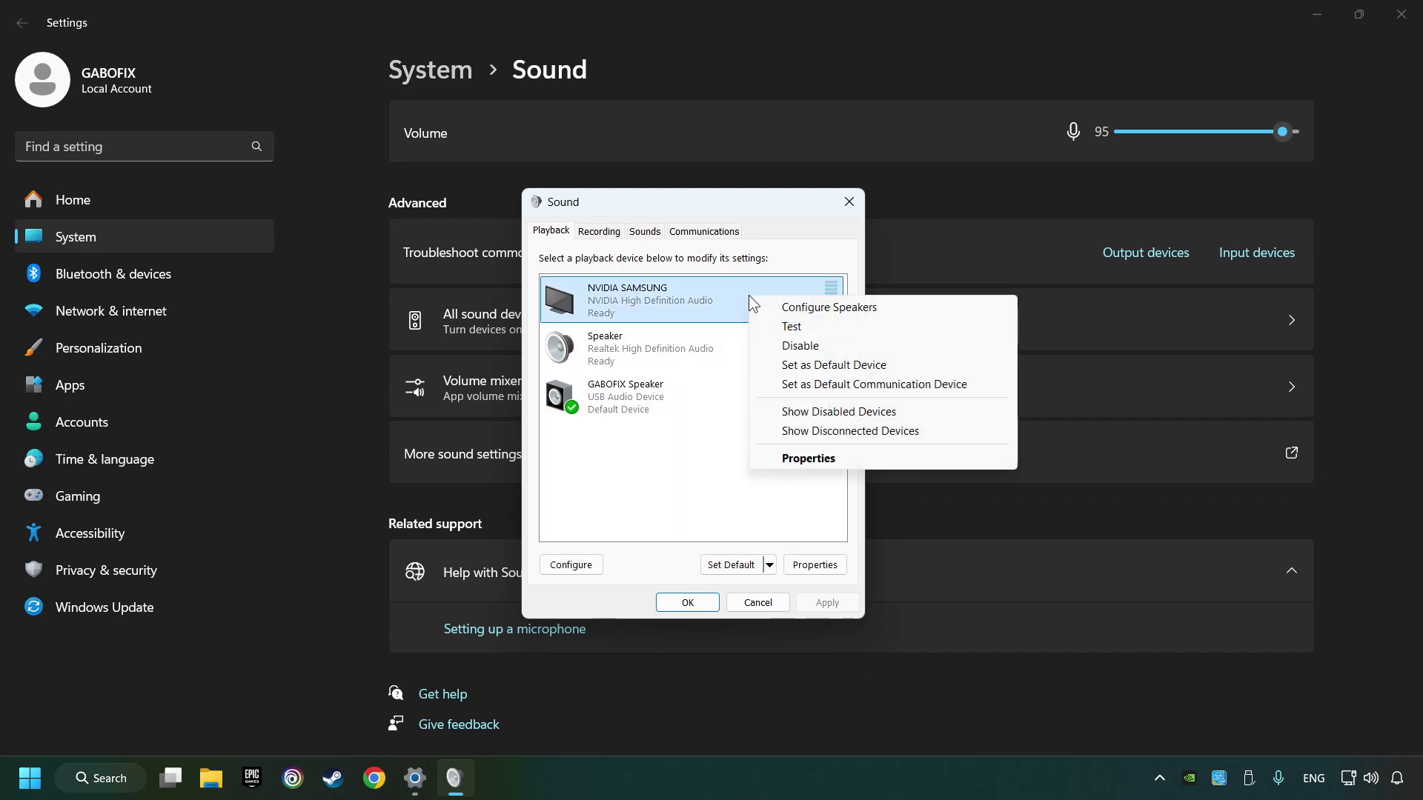
{"action": "left_click", "coordinate": [799, 347]}
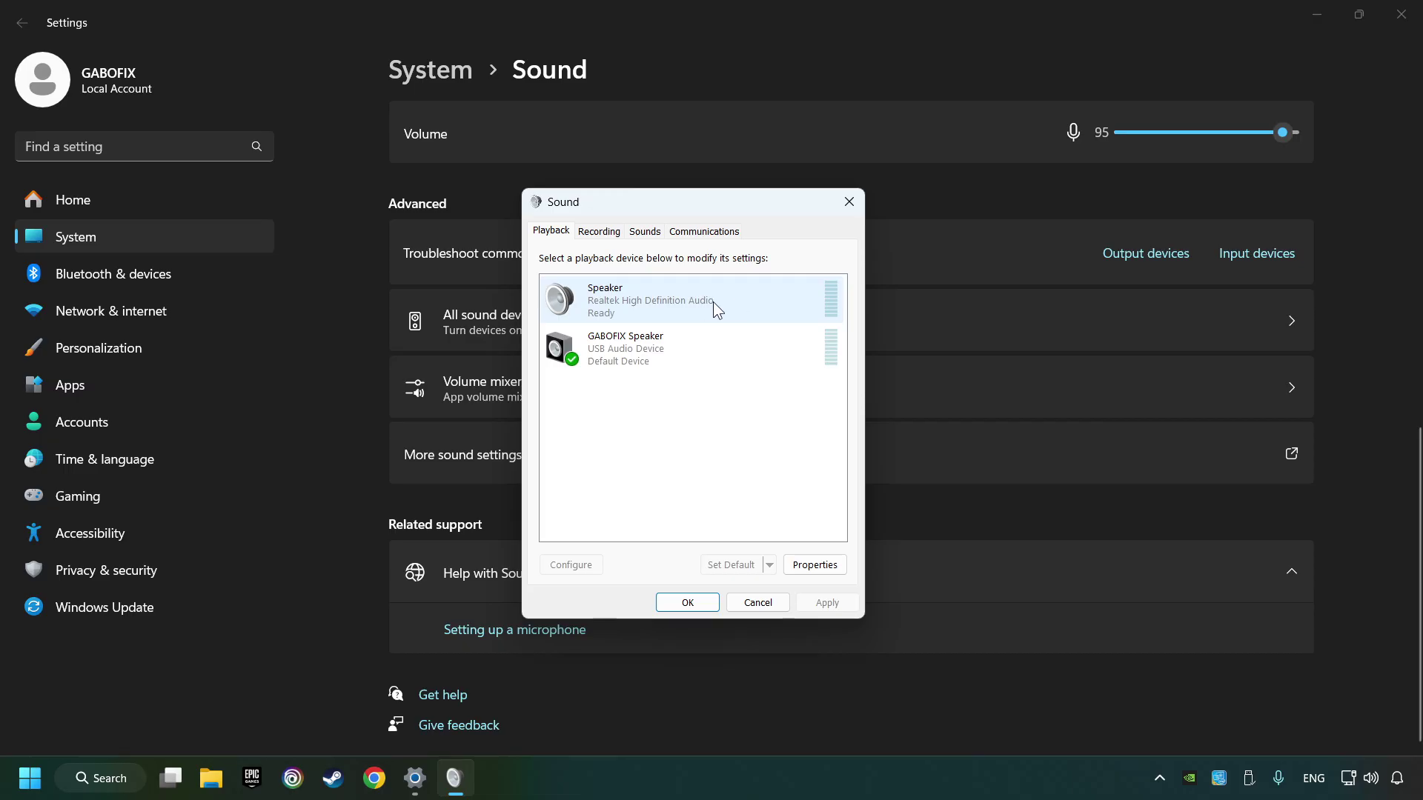
{"action": "right_click", "coordinate": [744, 301]}
{"action": "left_click", "coordinate": [767, 355]}
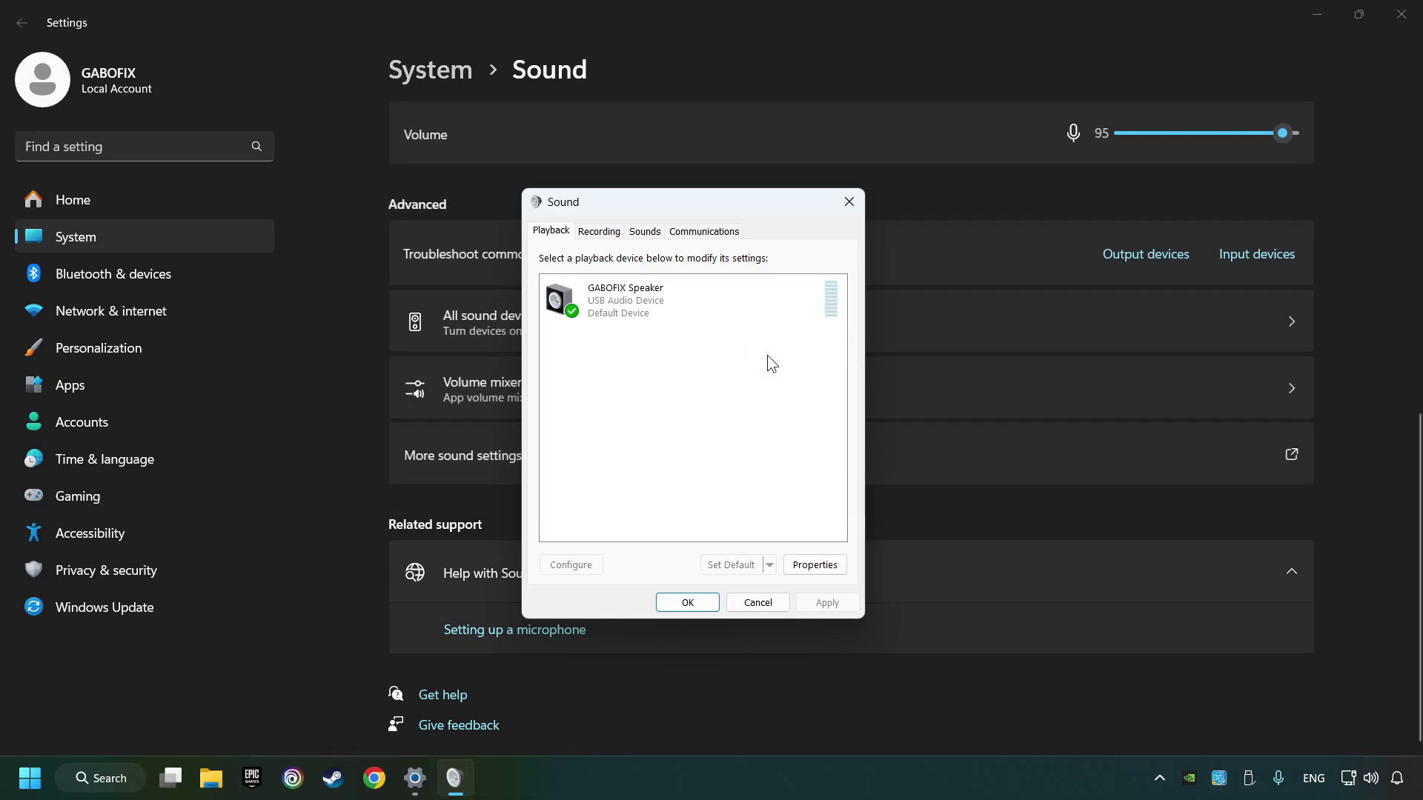
{"action": "left_click", "coordinate": [684, 315]}
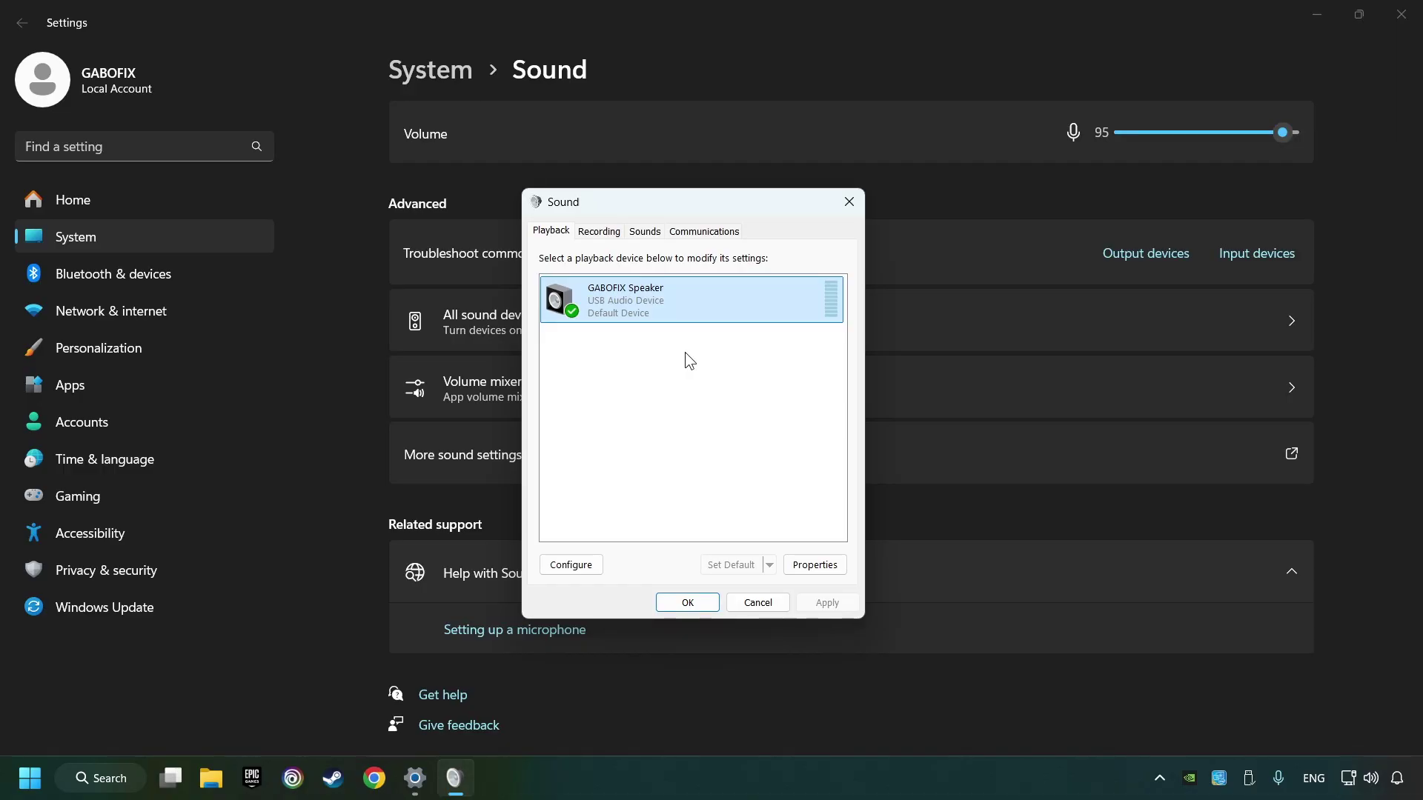
Run the GABOFIX Speaker setup wizard with the Stereo configuration
{"action": "left_click", "coordinate": [568, 569]}
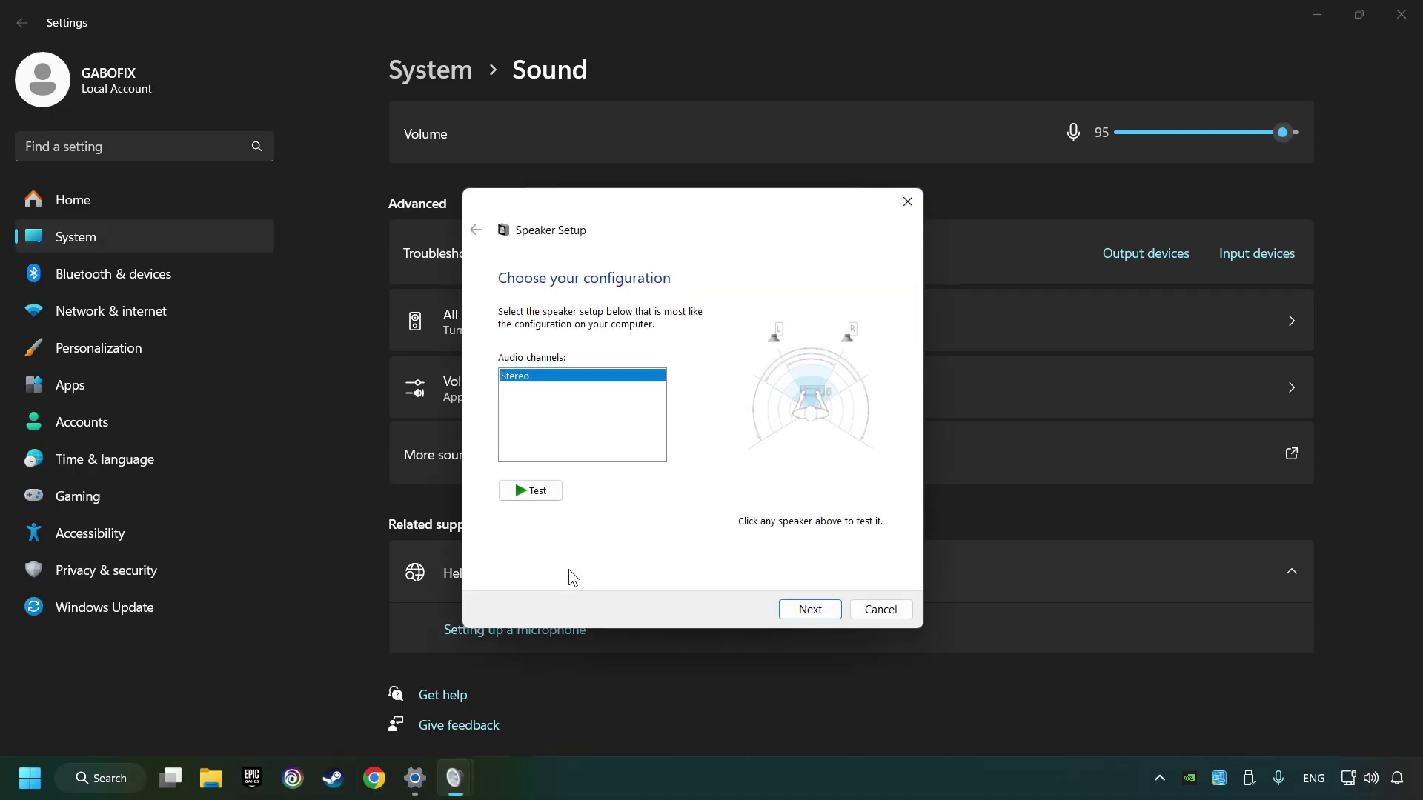
{"action": "left_click", "coordinate": [810, 609]}
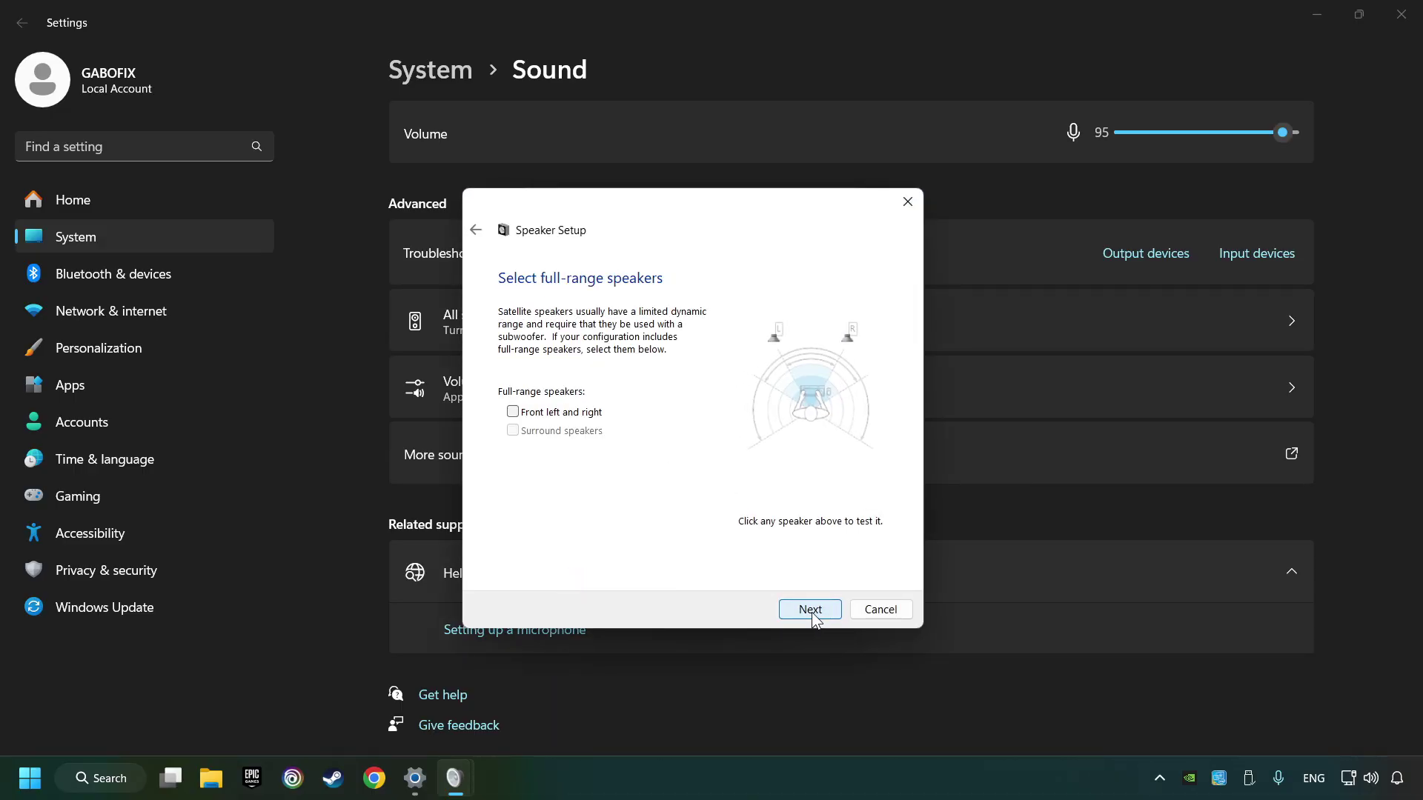
{"action": "left_click", "coordinate": [810, 610]}
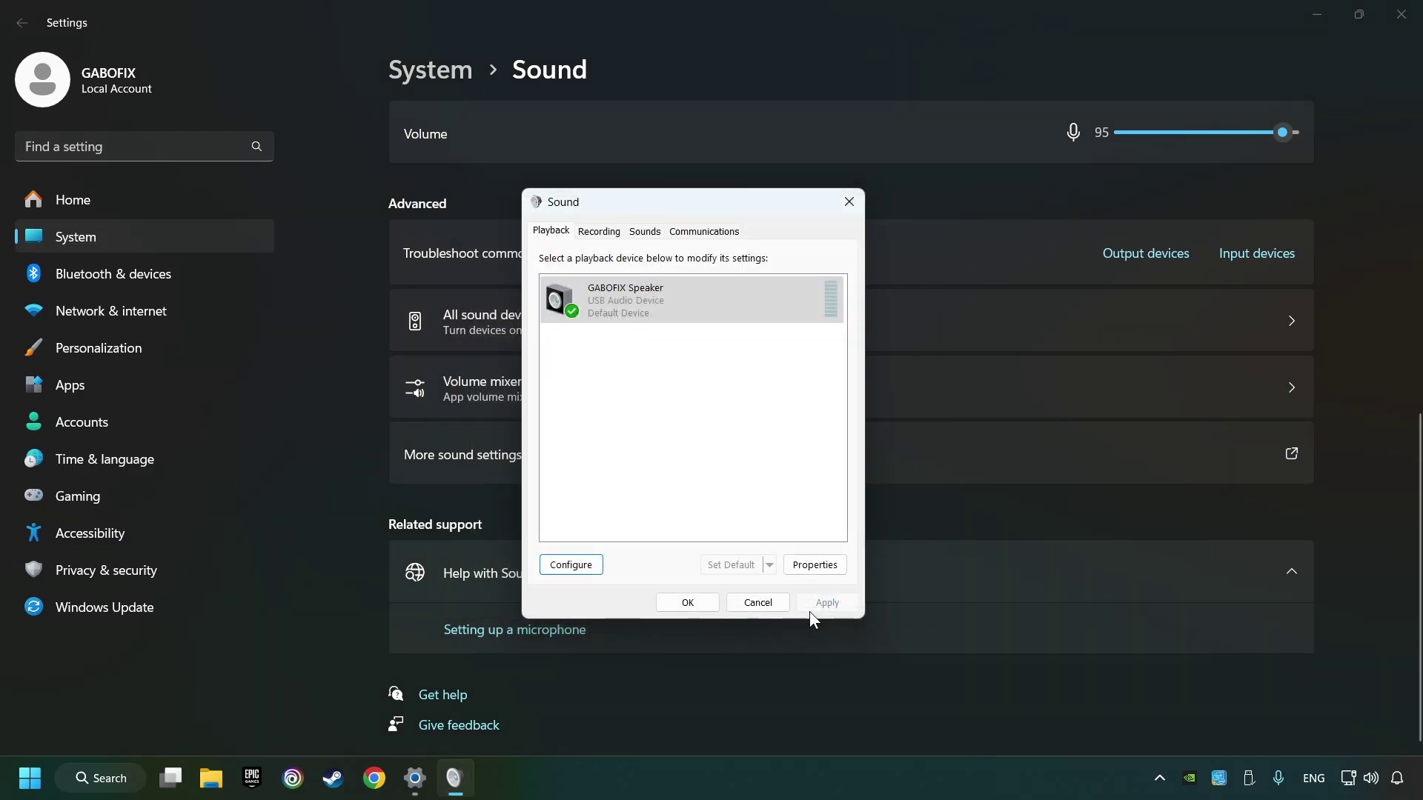
Turn on Disable all enhancements in GABOFIX Speaker's properties and apply it
{"action": "left_click", "coordinate": [815, 565]}
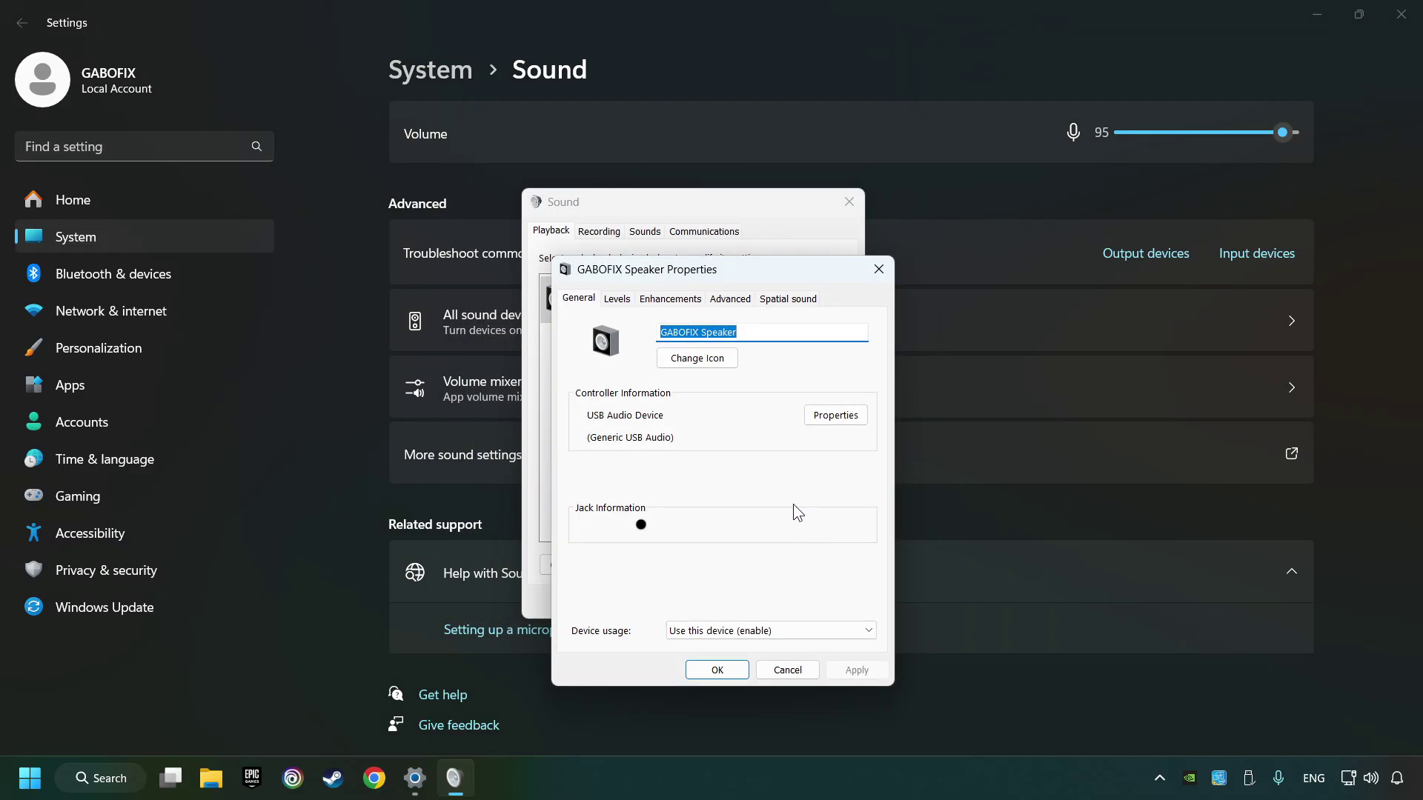
{"action": "left_click_drag", "start_coordinate": [761, 269], "coordinate": [734, 220]}
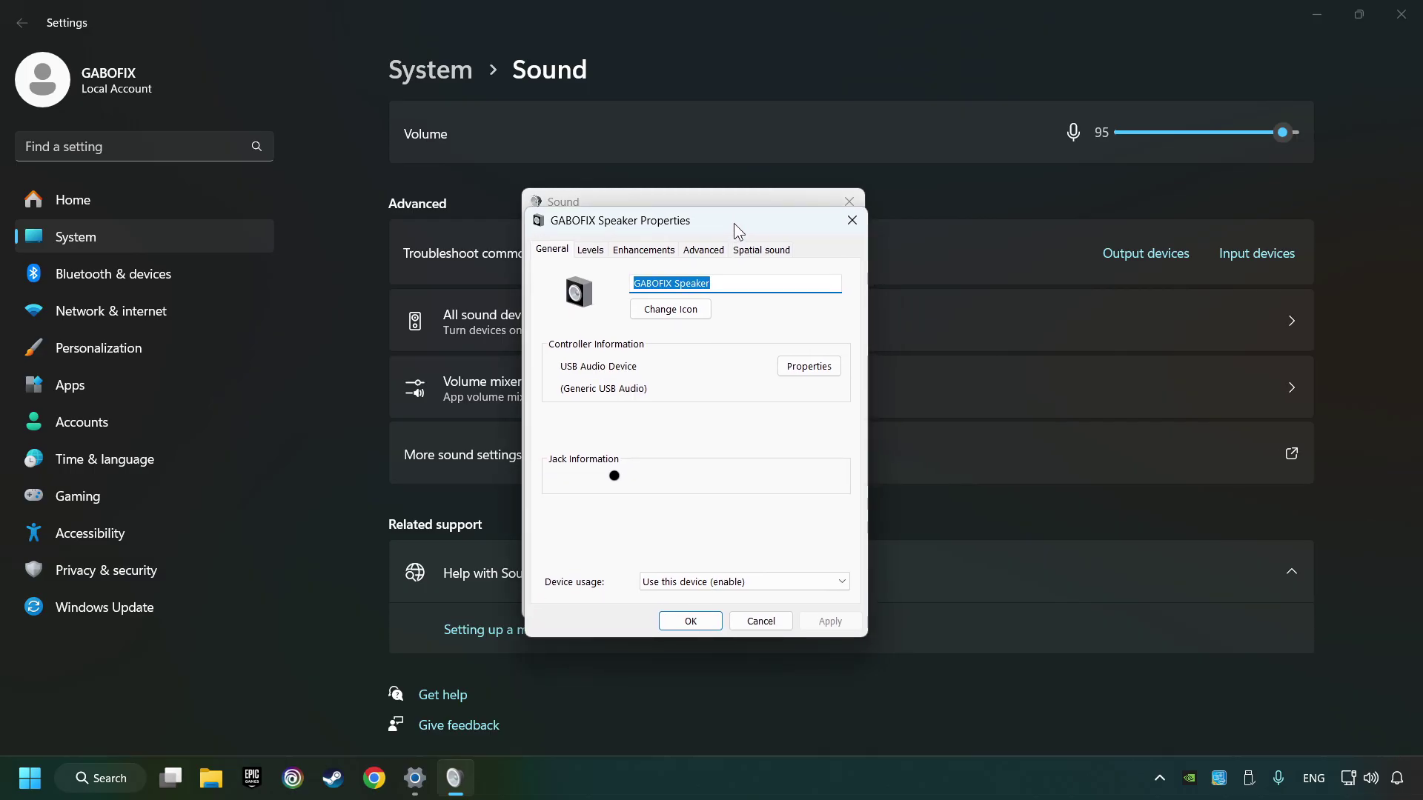
{"action": "left_click", "coordinate": [644, 250]}
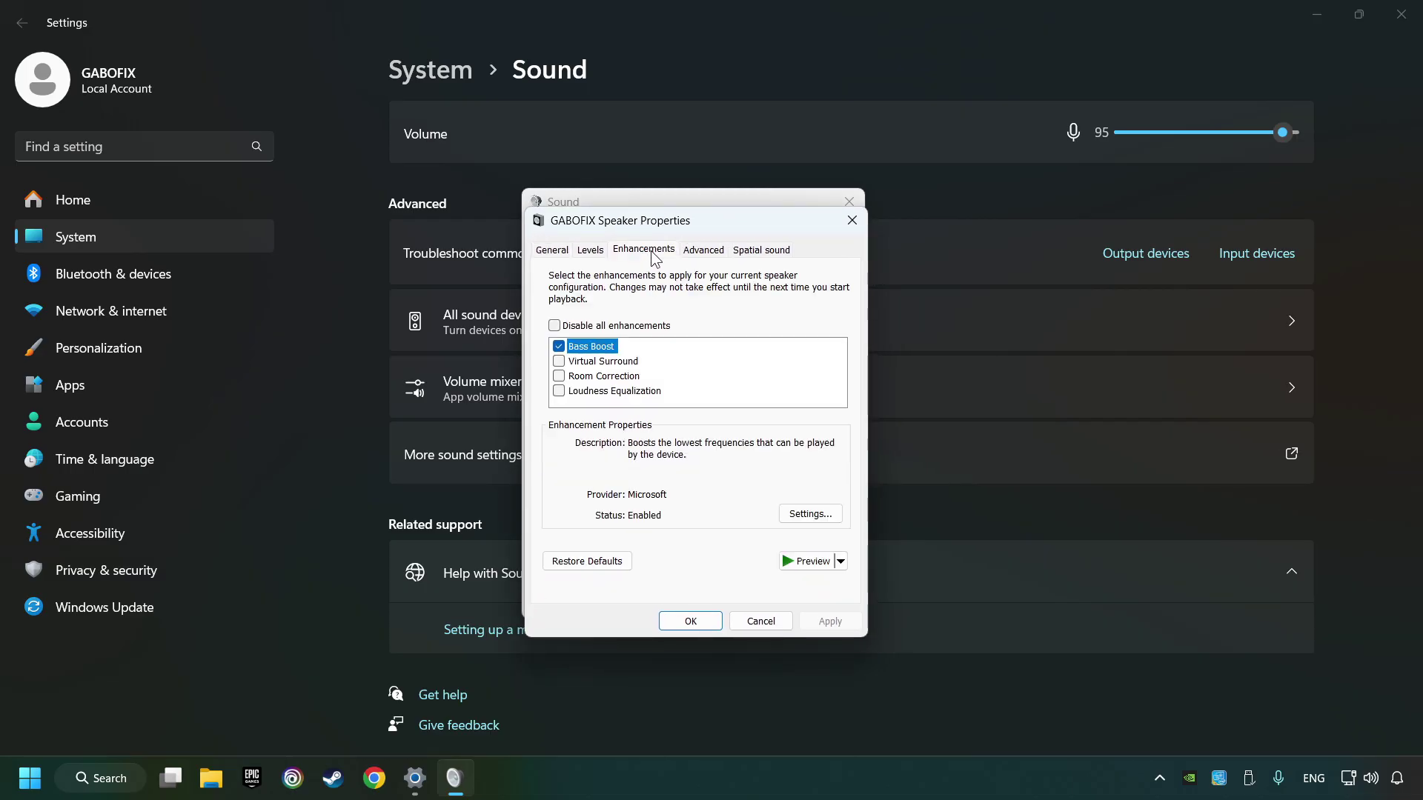
{"action": "left_click", "coordinate": [553, 325]}
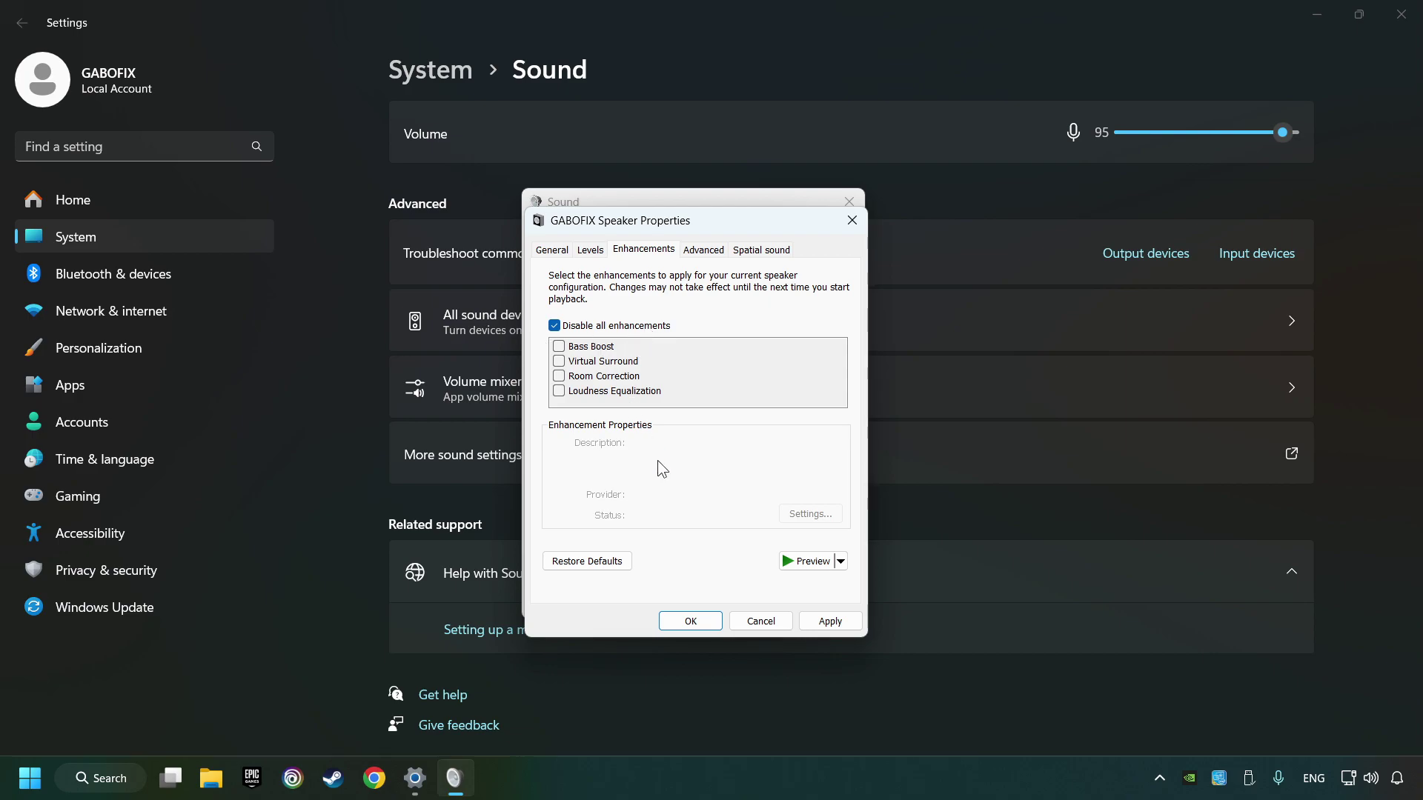
{"action": "left_click", "coordinate": [822, 622]}
Keep the 48000 Hz DVD Quality format and spatial sound off, then close the sound dialogs
{"action": "left_click", "coordinate": [702, 250]}
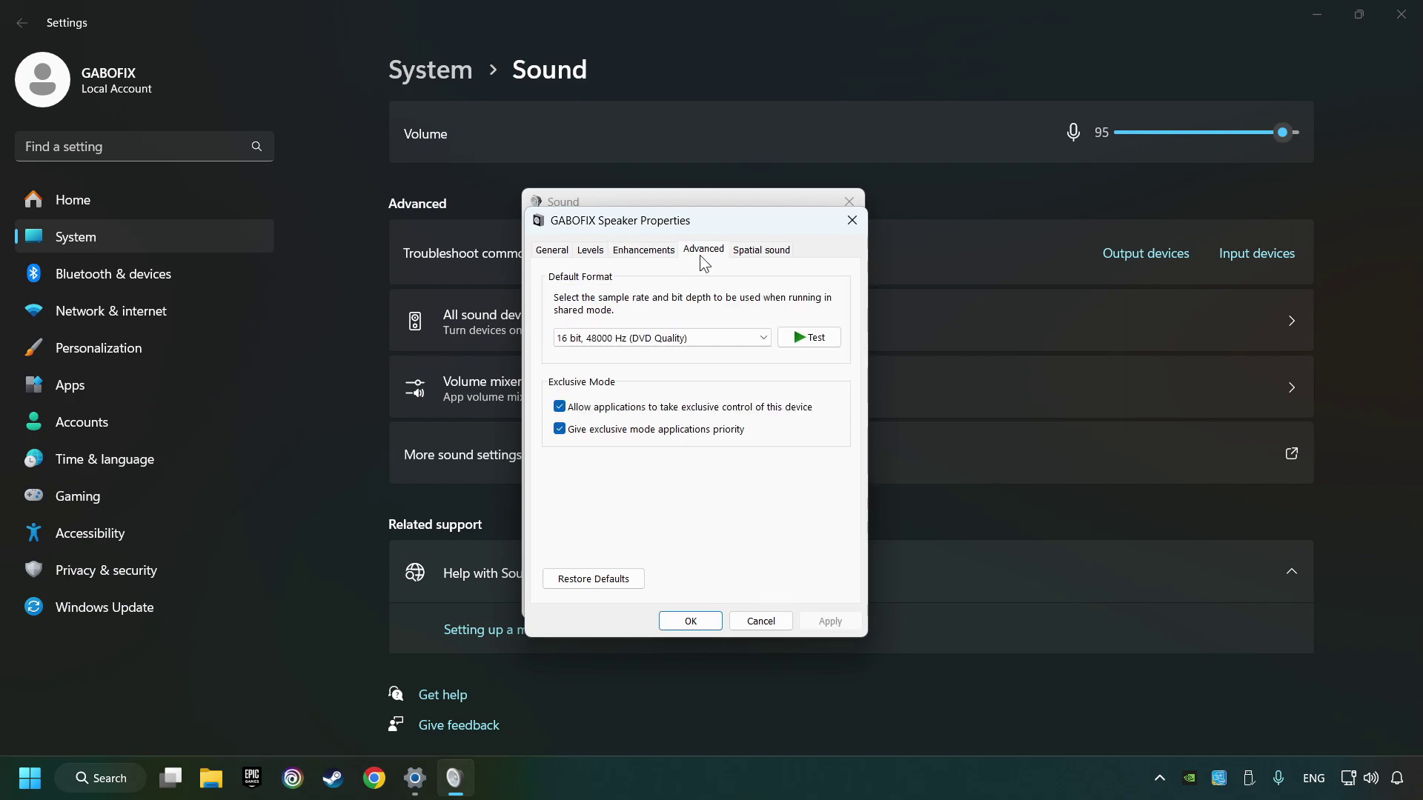
{"action": "left_click", "coordinate": [699, 336]}
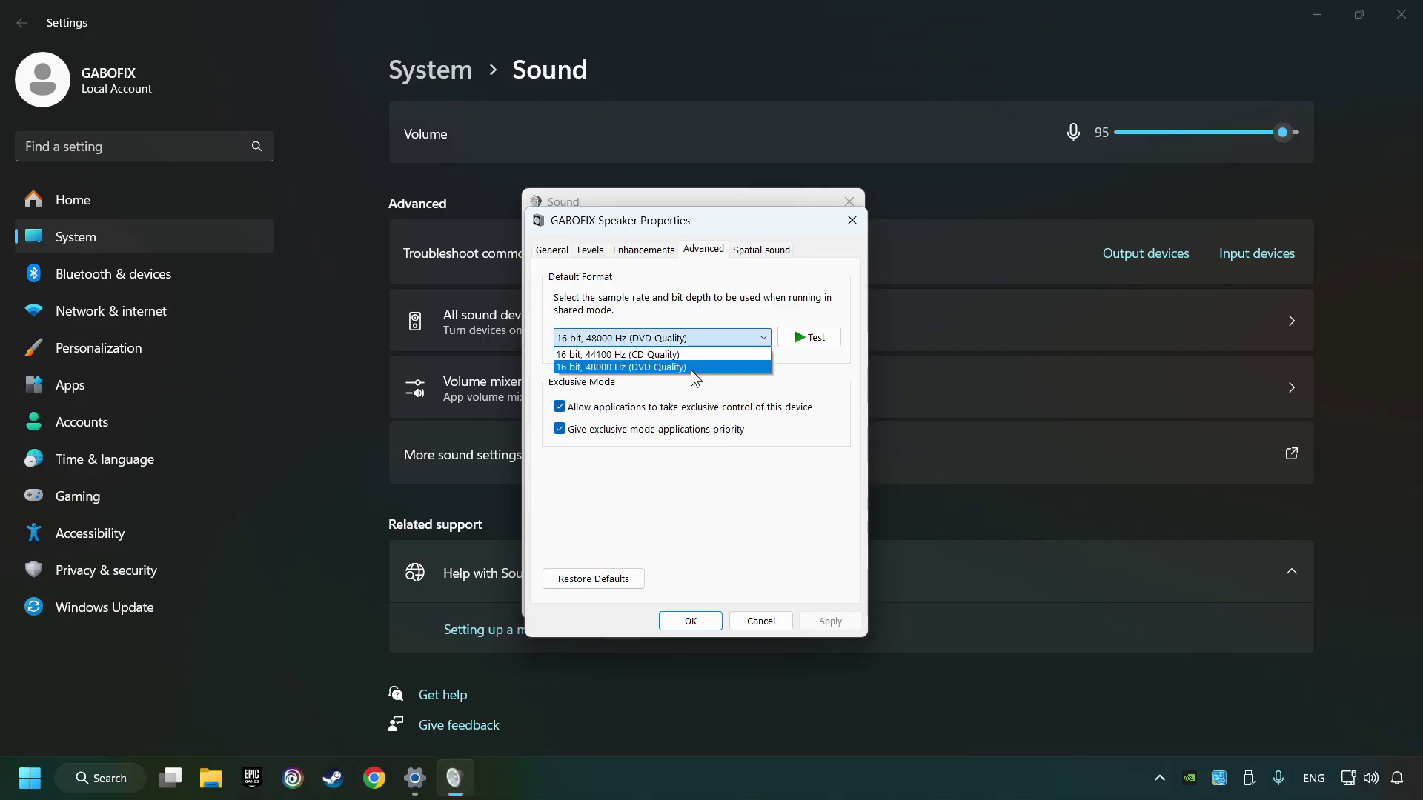
{"action": "left_click", "coordinate": [690, 368]}
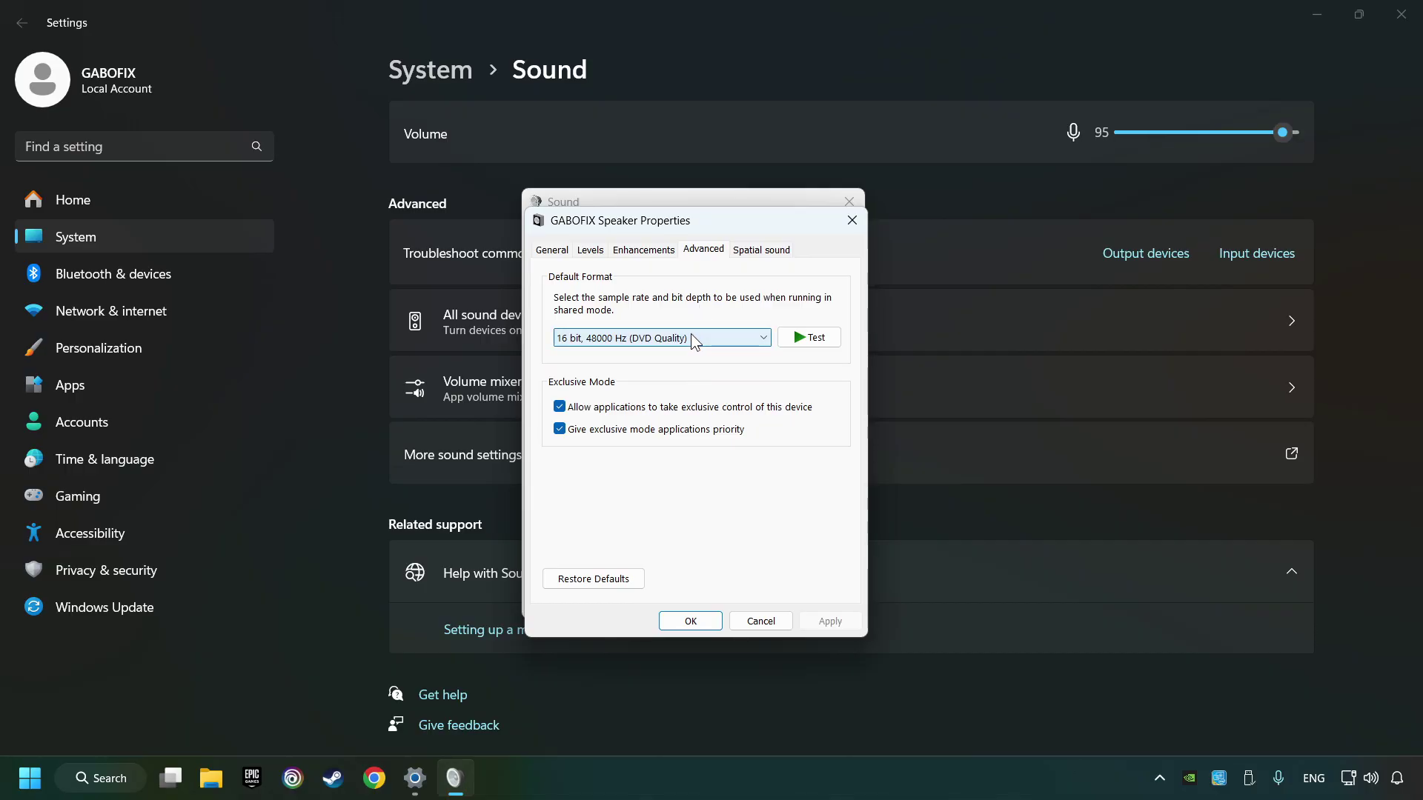
{"action": "left_click", "coordinate": [764, 254]}
{"action": "left_click", "coordinate": [738, 338]}
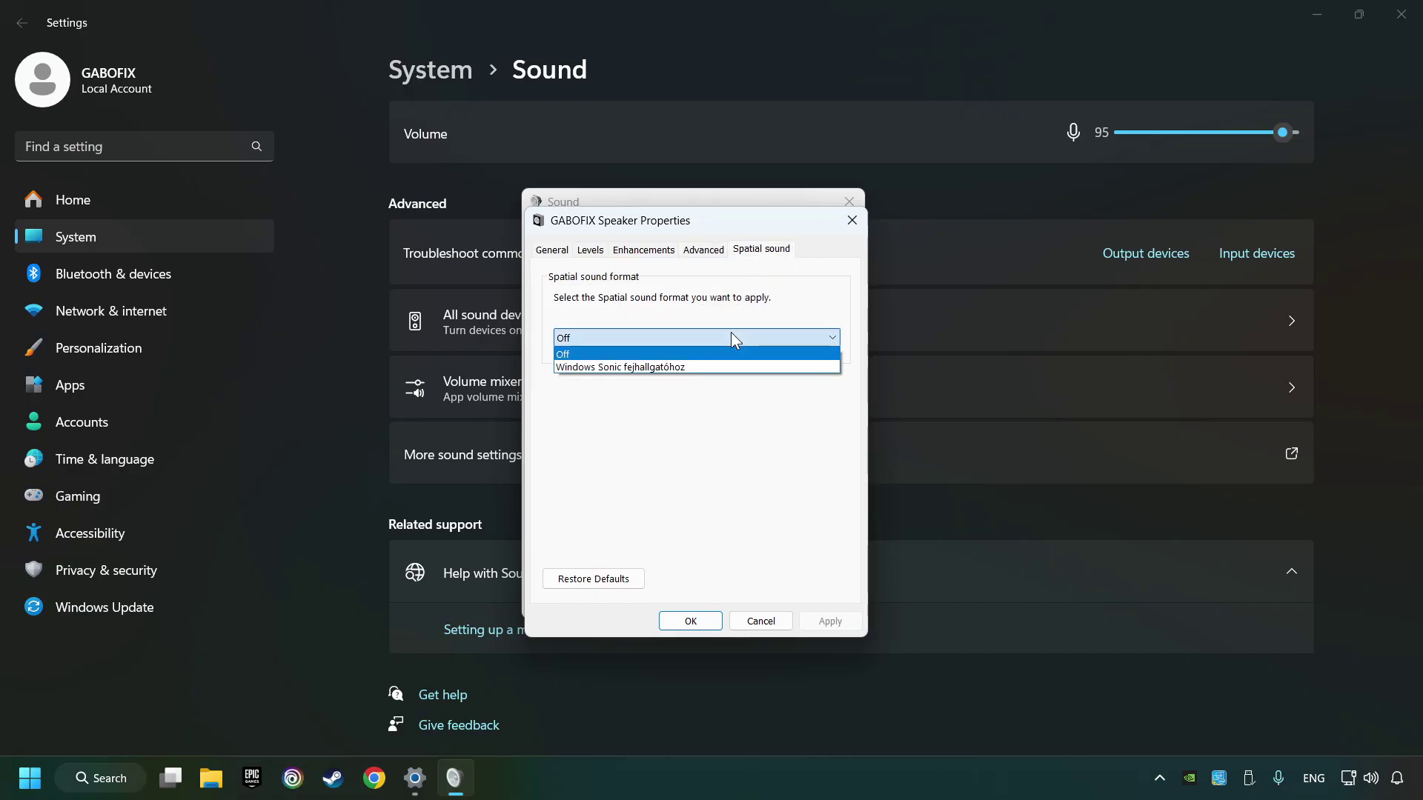
{"action": "left_click", "coordinate": [608, 343]}
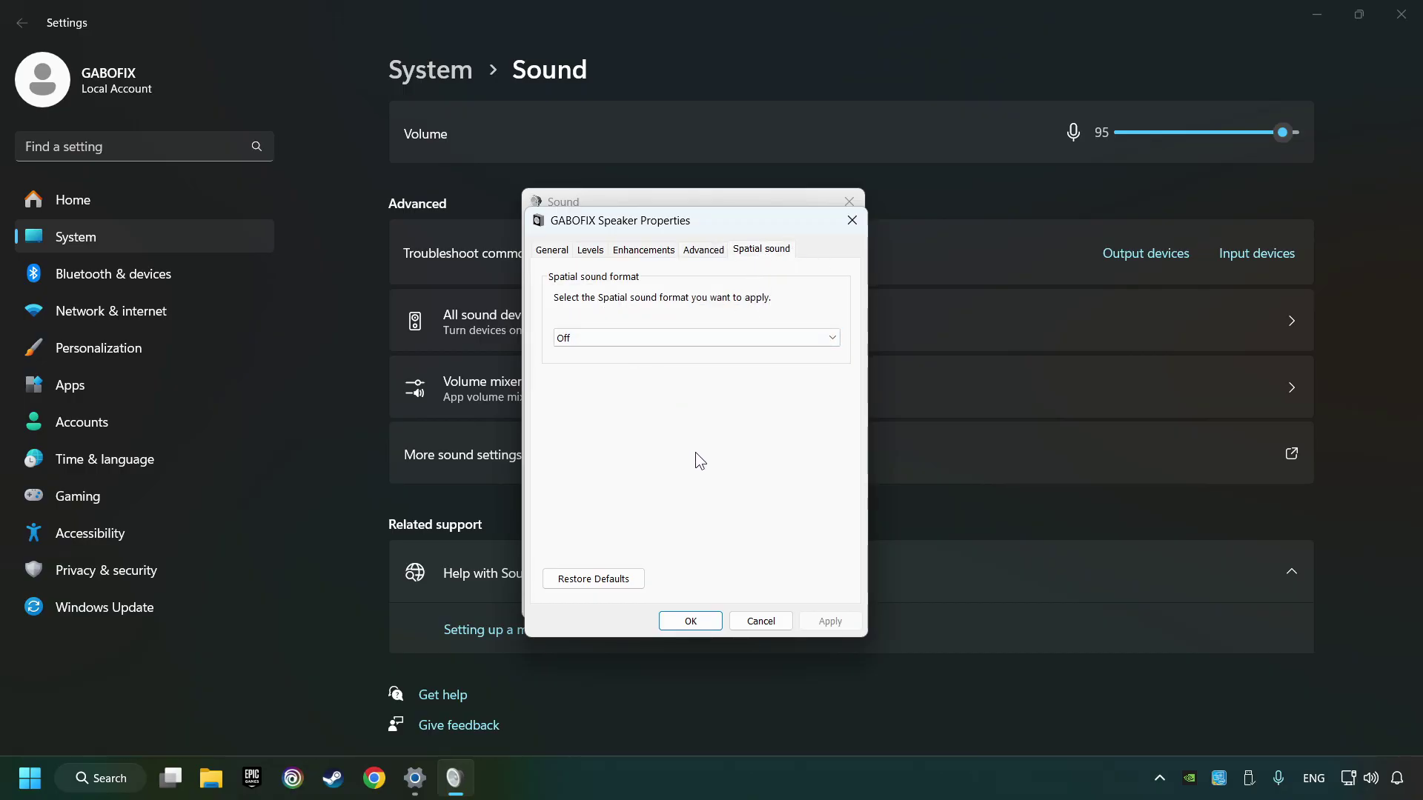
{"action": "left_click", "coordinate": [690, 621]}
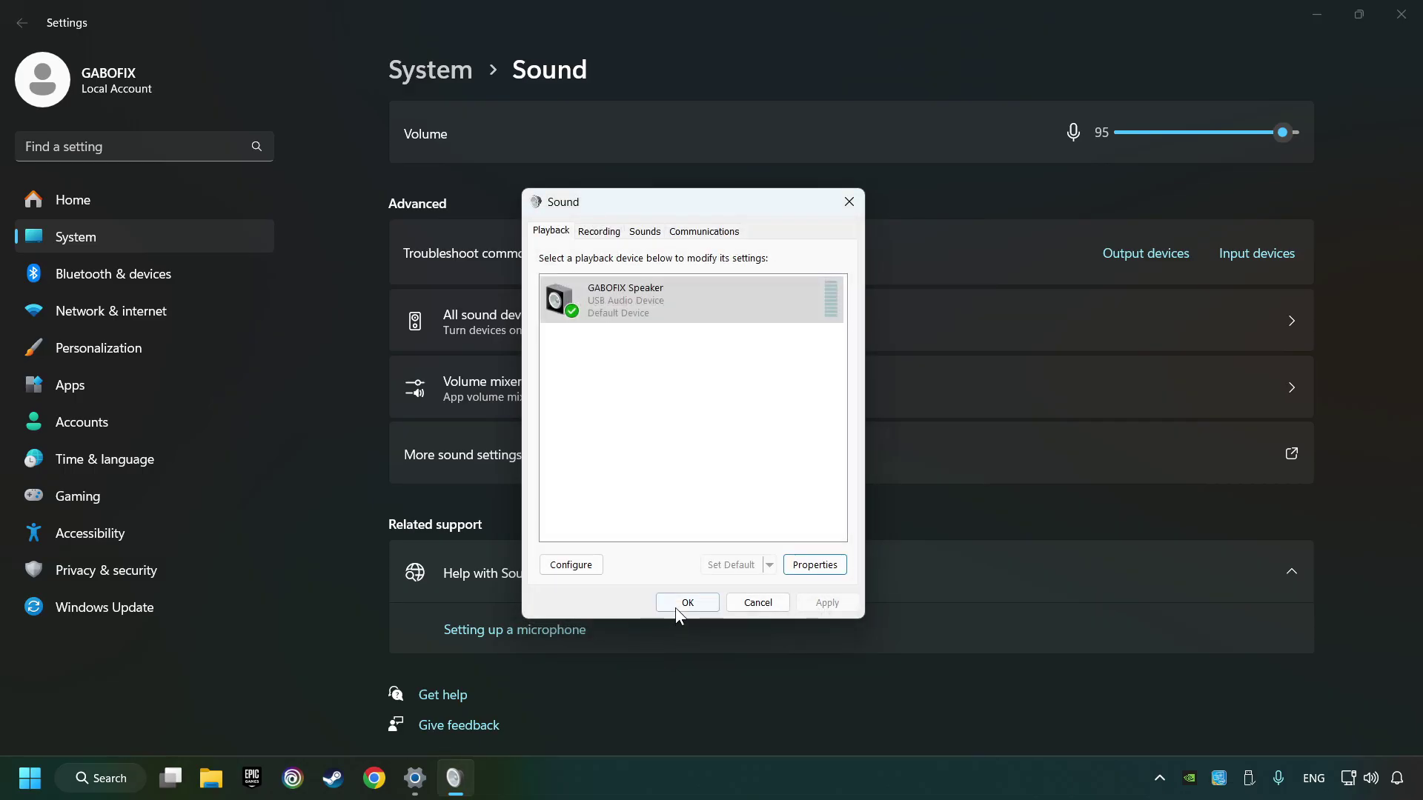
{"action": "left_click", "coordinate": [688, 603]}
{"action": "left_click", "coordinate": [1400, 15]}
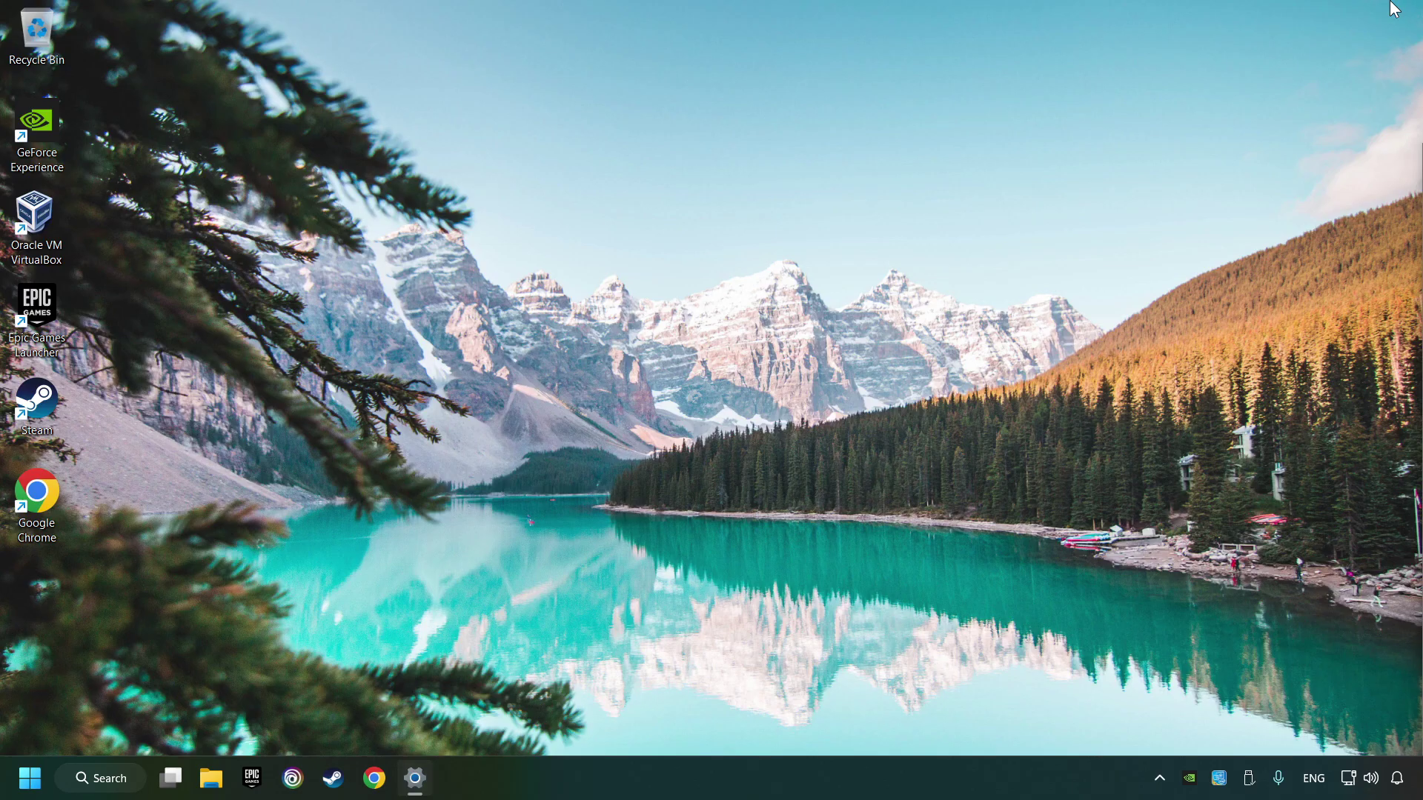
{"action": "left_click", "coordinate": [29, 777]}
{"action": "left_click", "coordinate": [540, 712]}
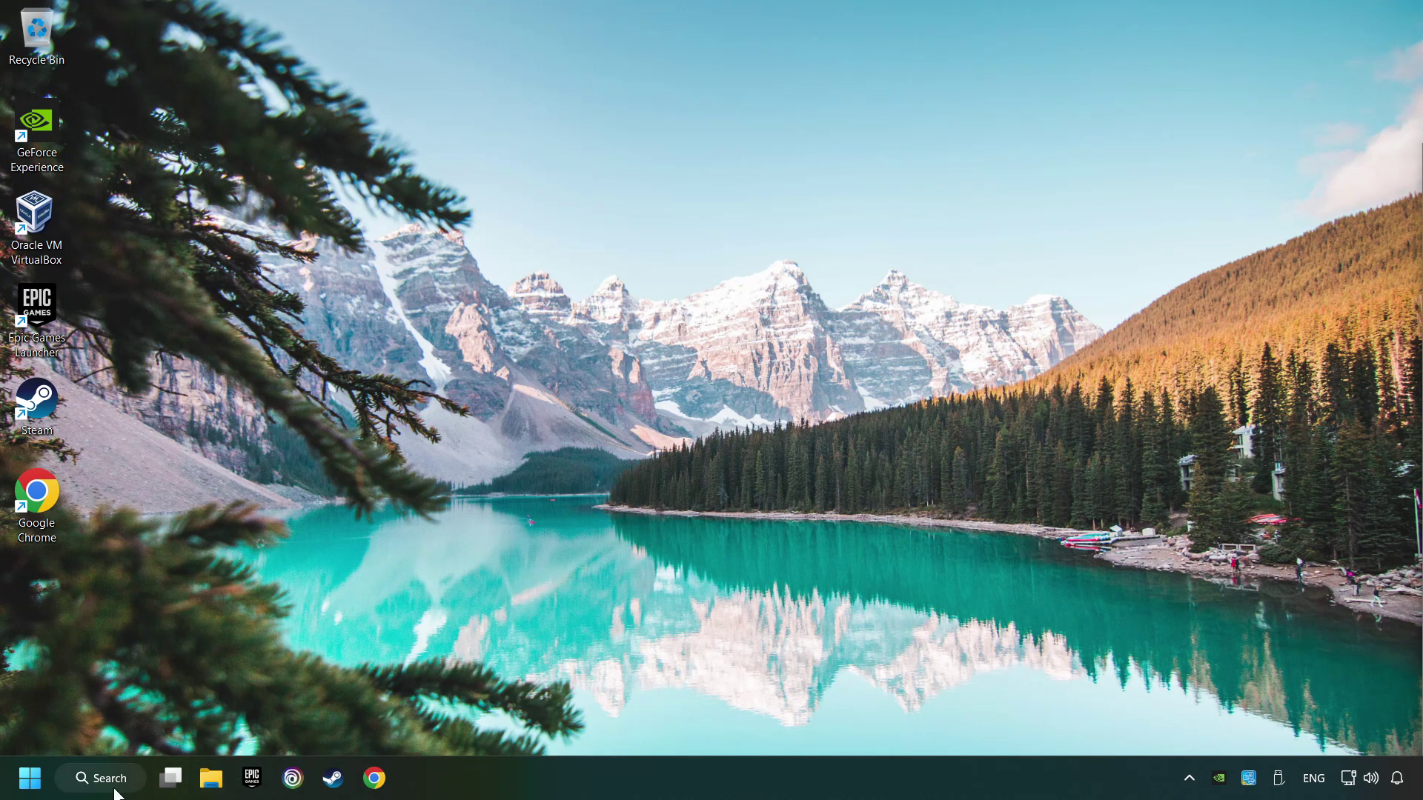
Open Device Manager from Windows Search, maximize it, and expand Sound, video and game controllers
{"action": "left_click", "coordinate": [100, 779]}
{"action": "type", "text": "device manager"}
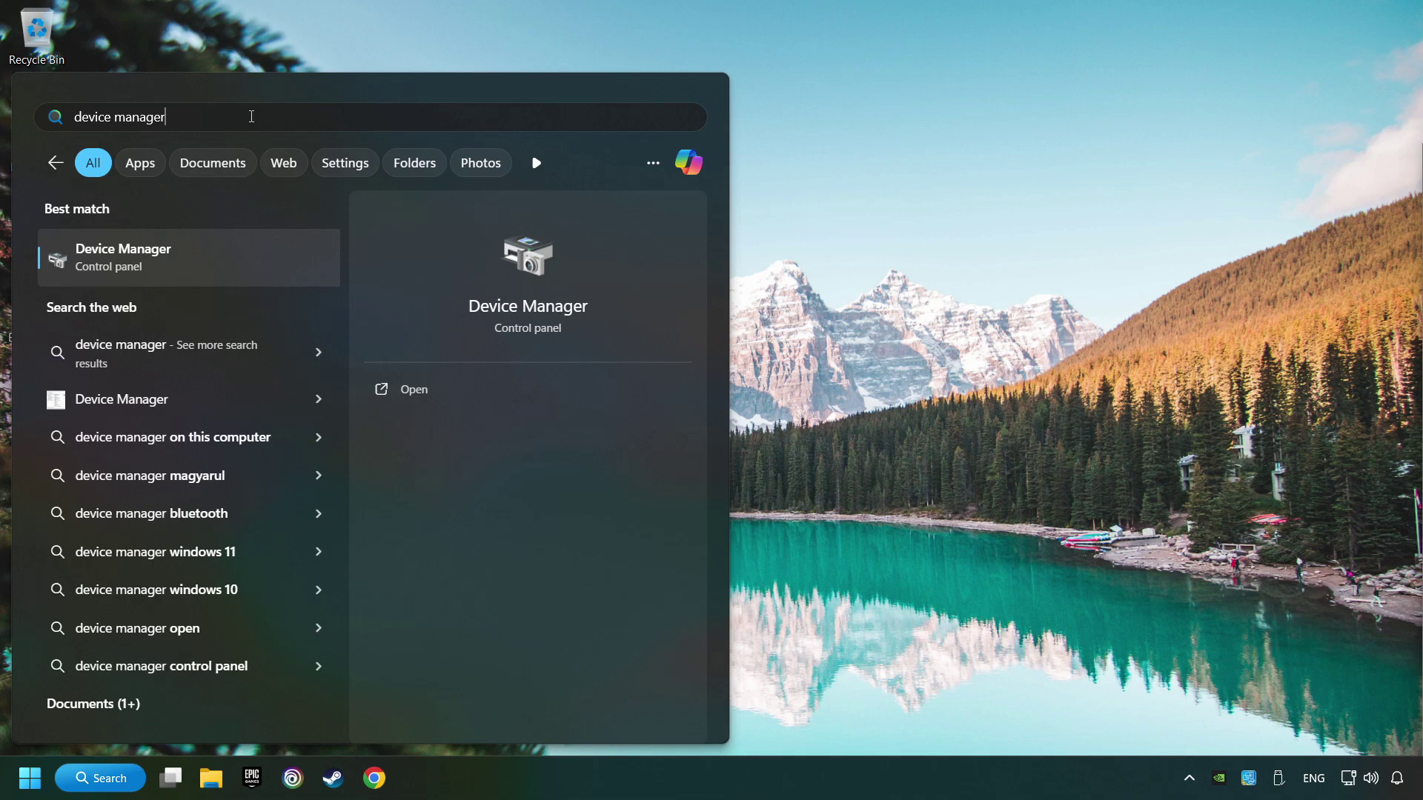
{"action": "left_click", "coordinate": [282, 257]}
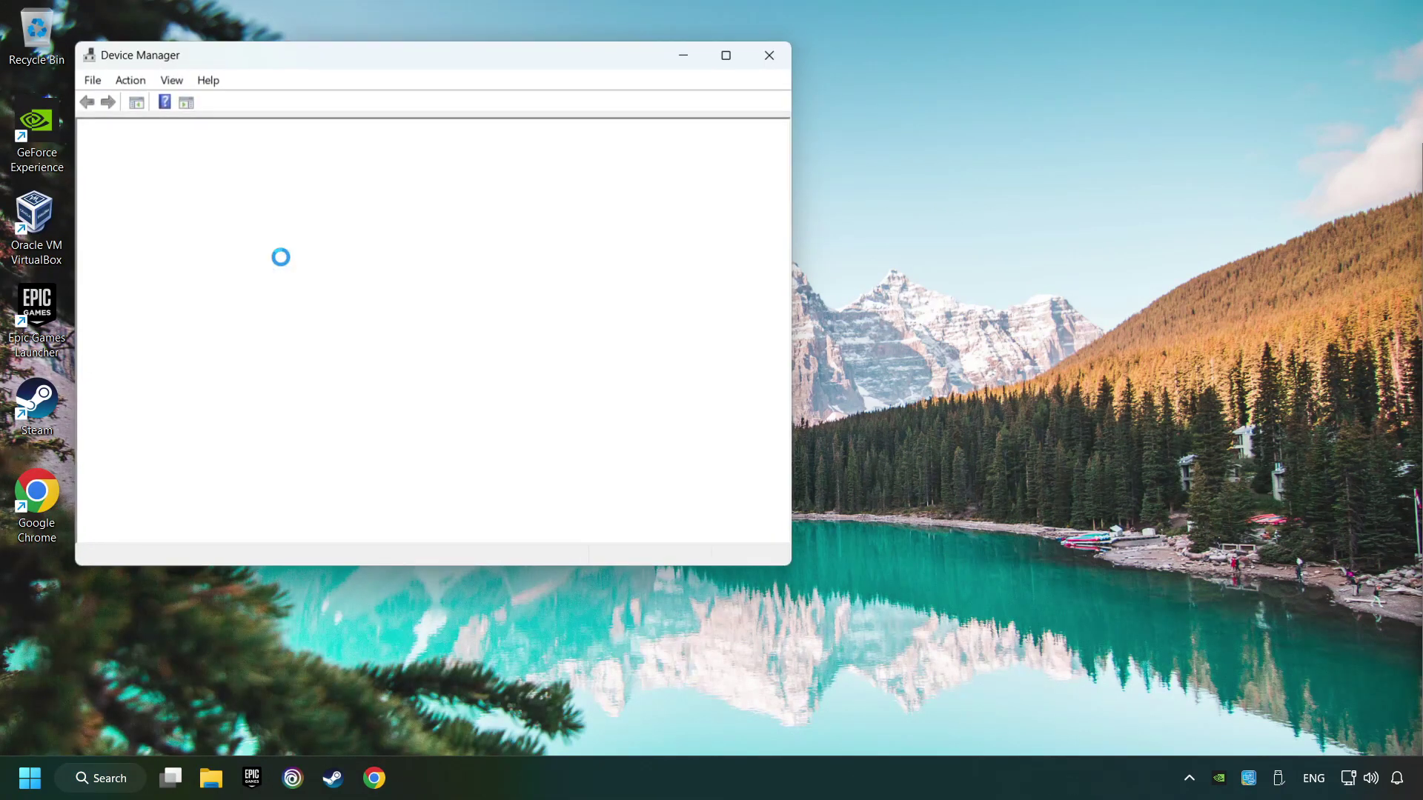
{"action": "left_click", "coordinate": [726, 58]}
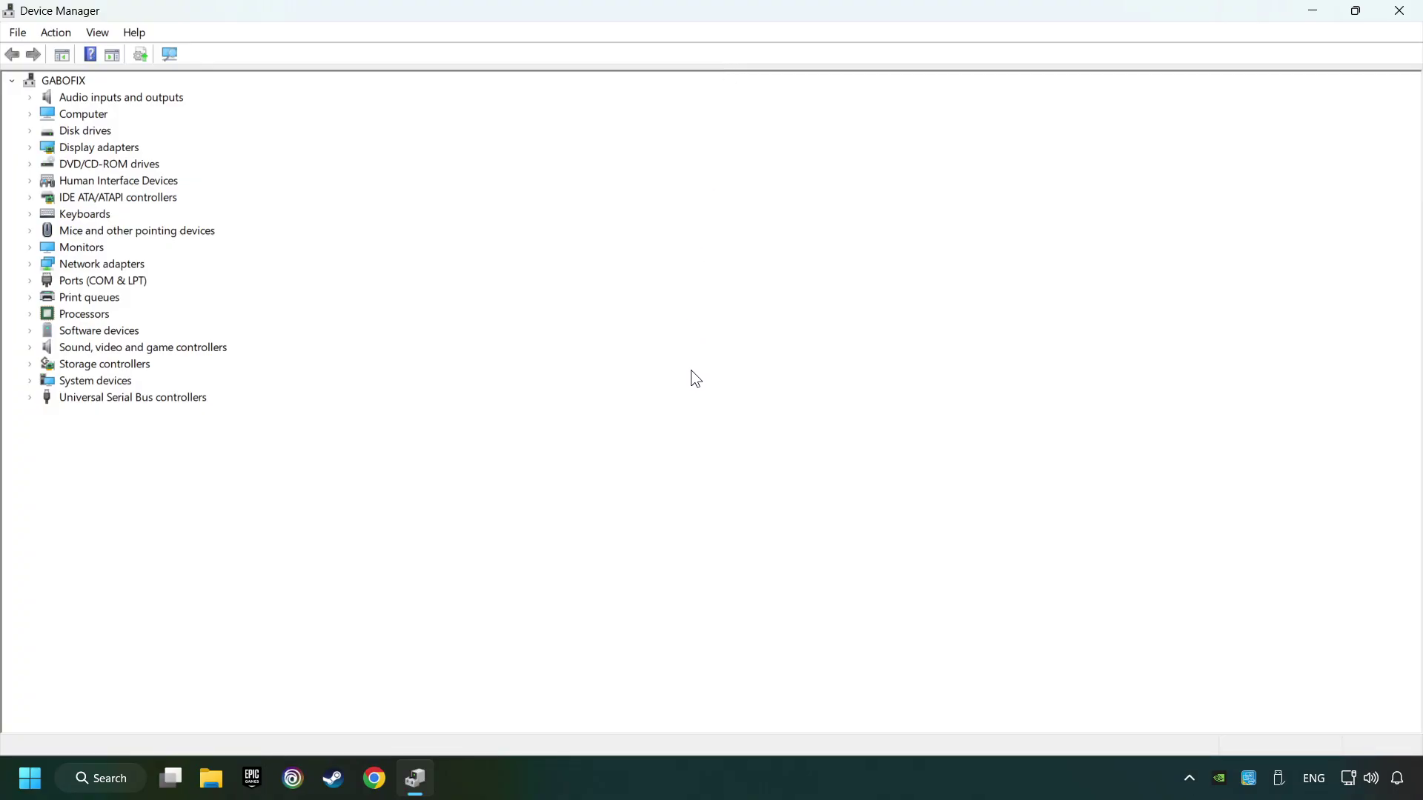
{"action": "left_click", "coordinate": [37, 349]}
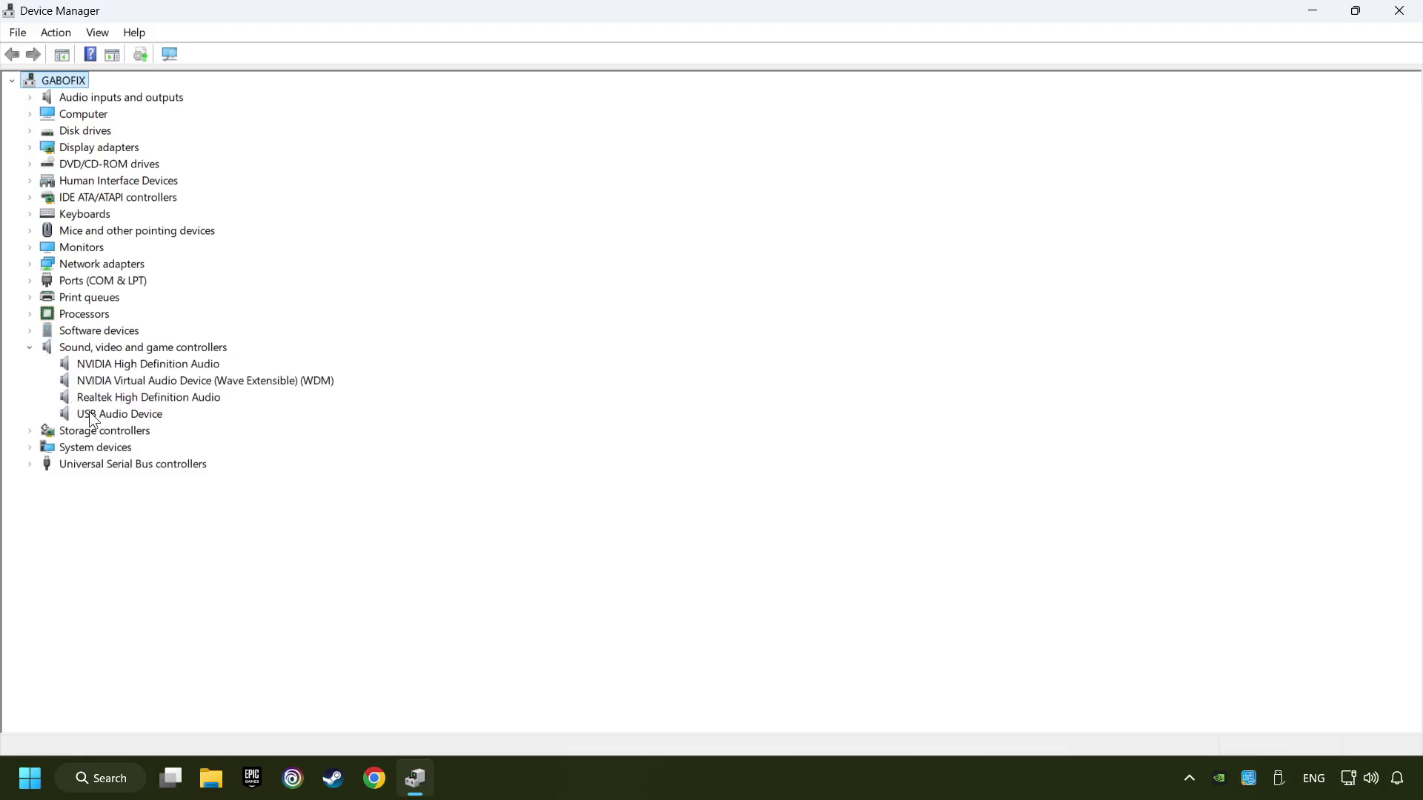
Reinstall the USB Audio Device driver by picking it from the compatible drivers list
{"action": "right_click", "coordinate": [89, 412]}
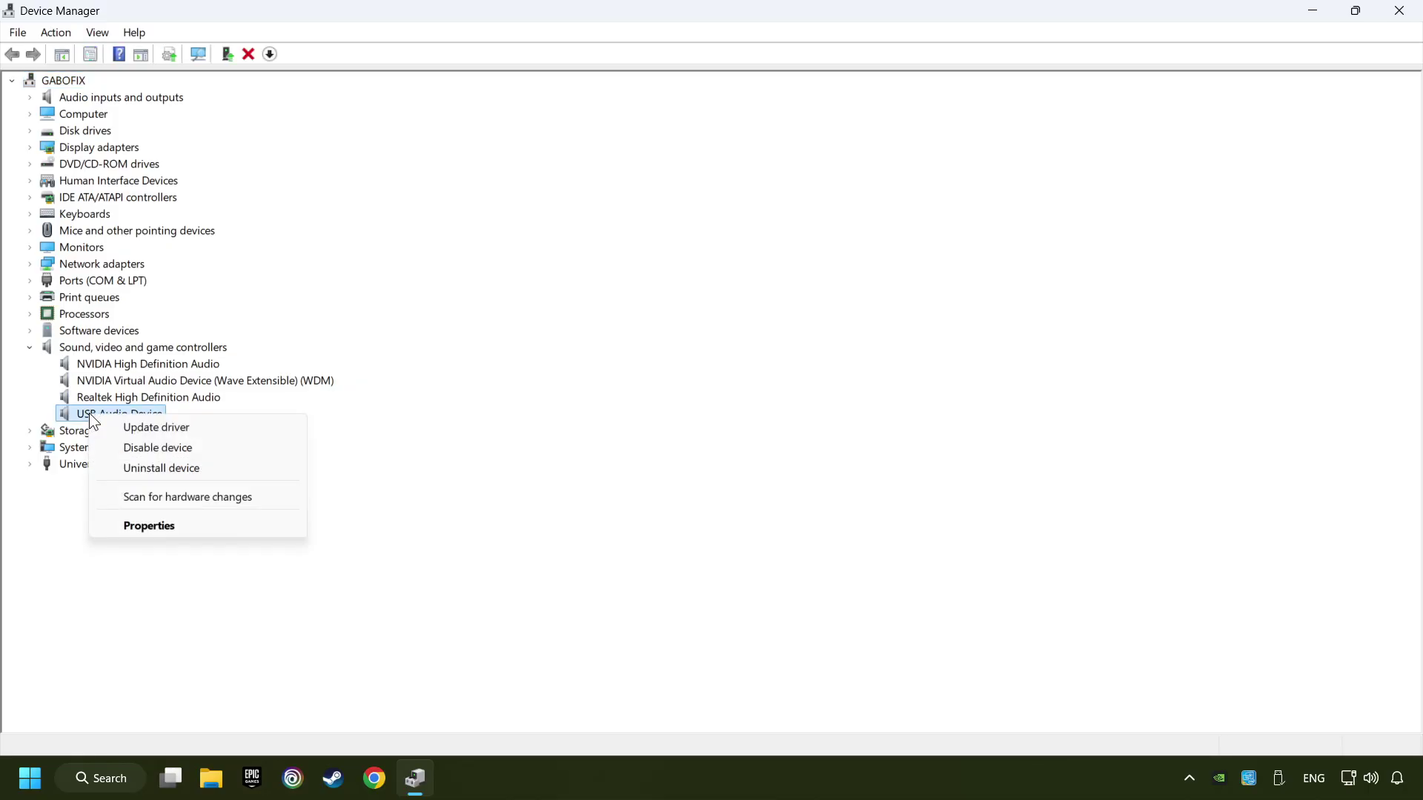
{"action": "left_click", "coordinate": [249, 427]}
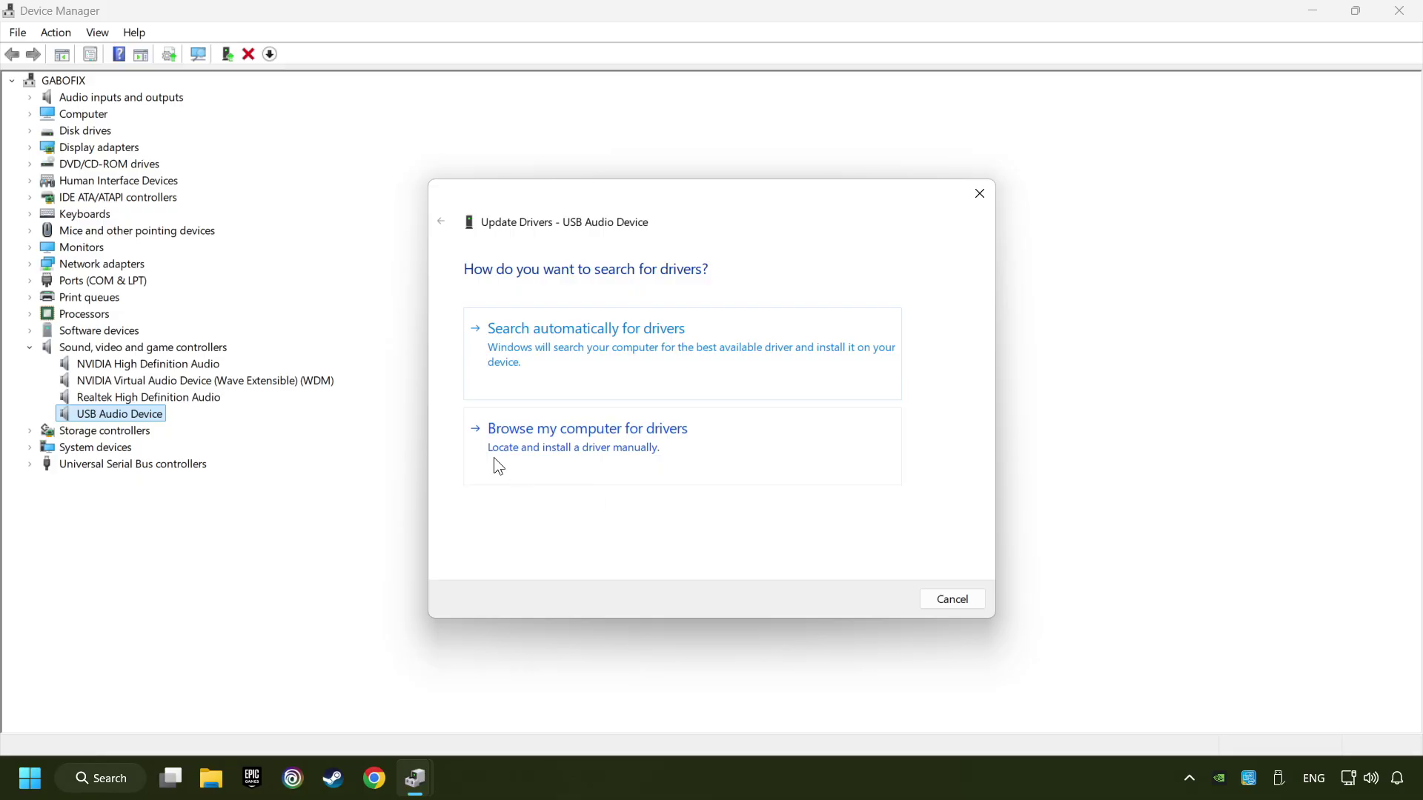
{"action": "left_click", "coordinate": [672, 450]}
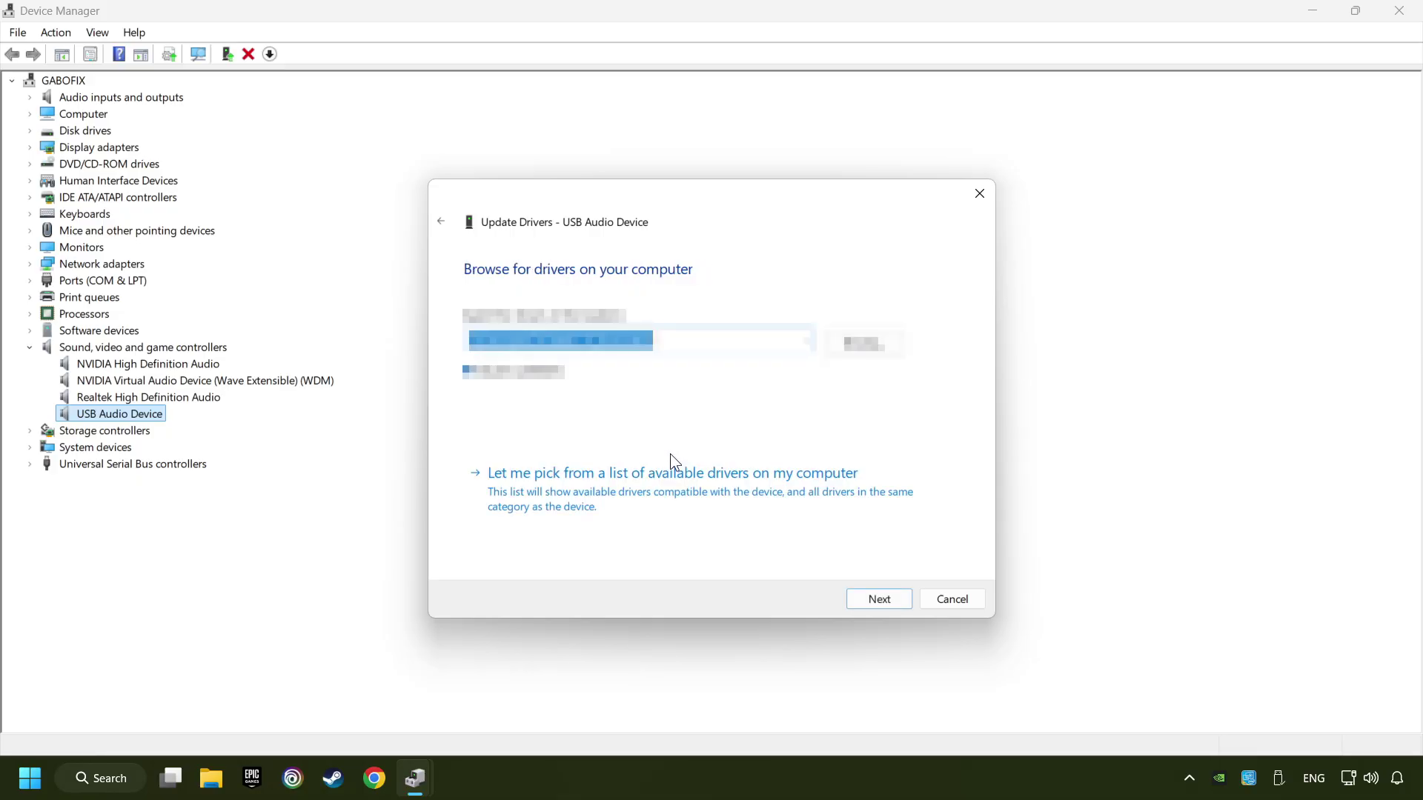
{"action": "left_click", "coordinate": [675, 497]}
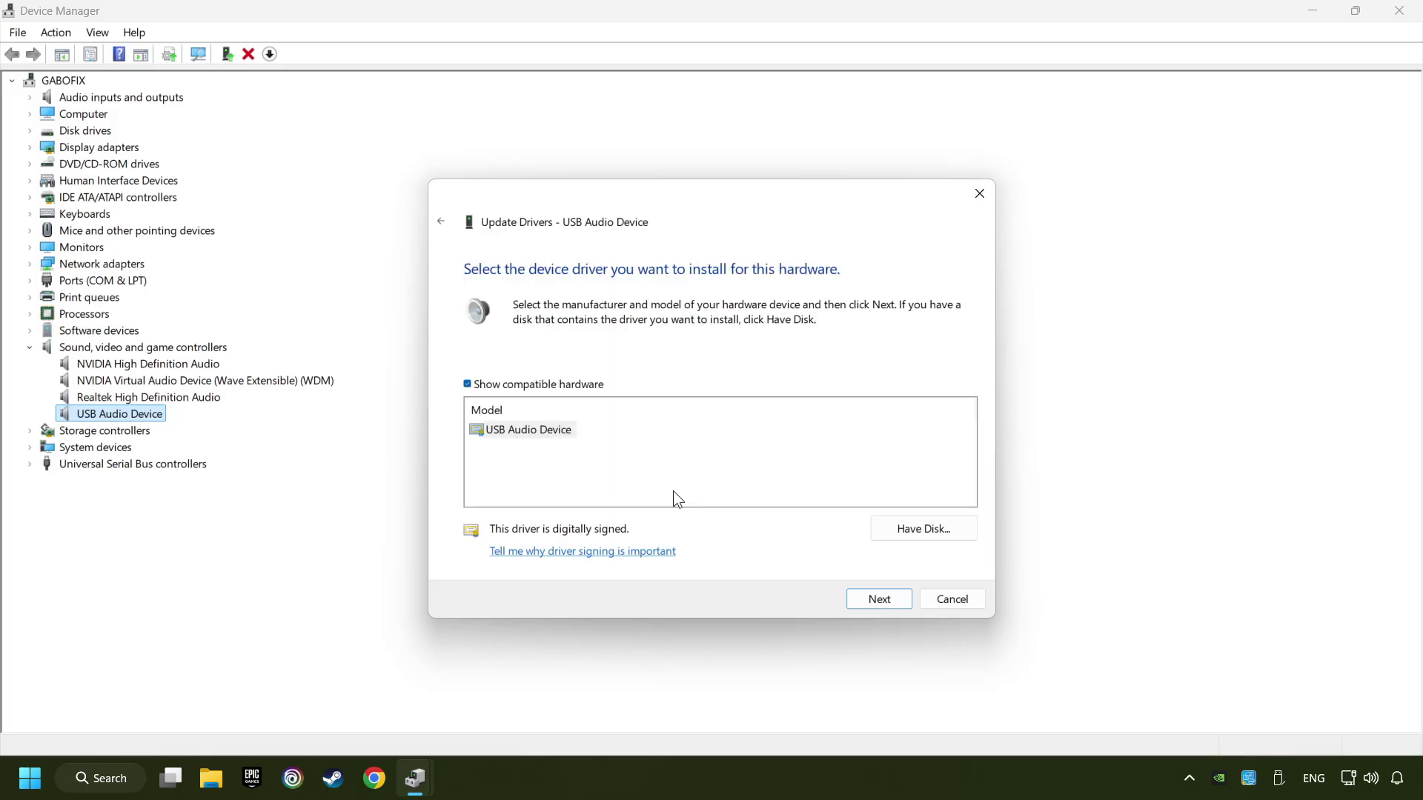
{"action": "left_click", "coordinate": [503, 432]}
{"action": "left_click", "coordinate": [880, 600]}
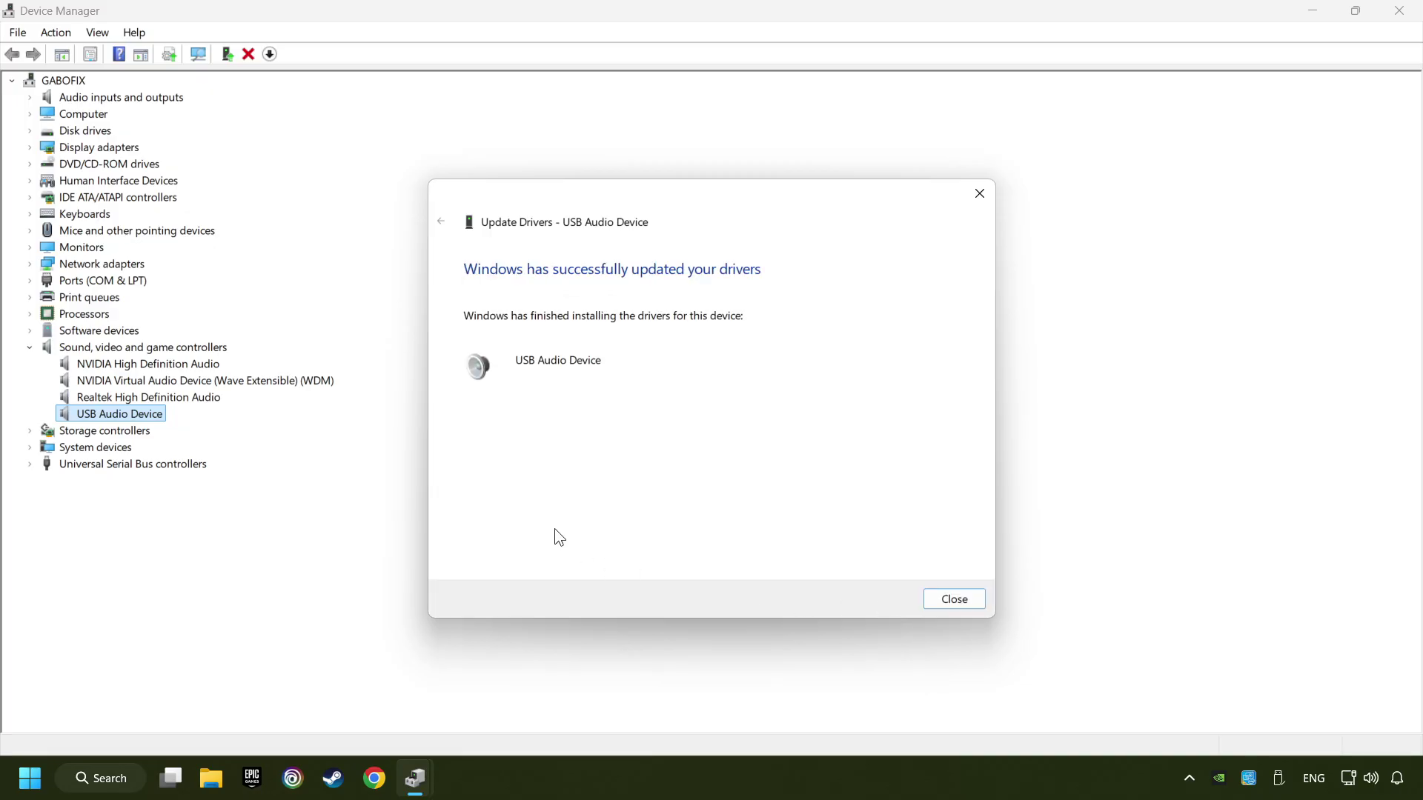
{"action": "left_click", "coordinate": [954, 599]}
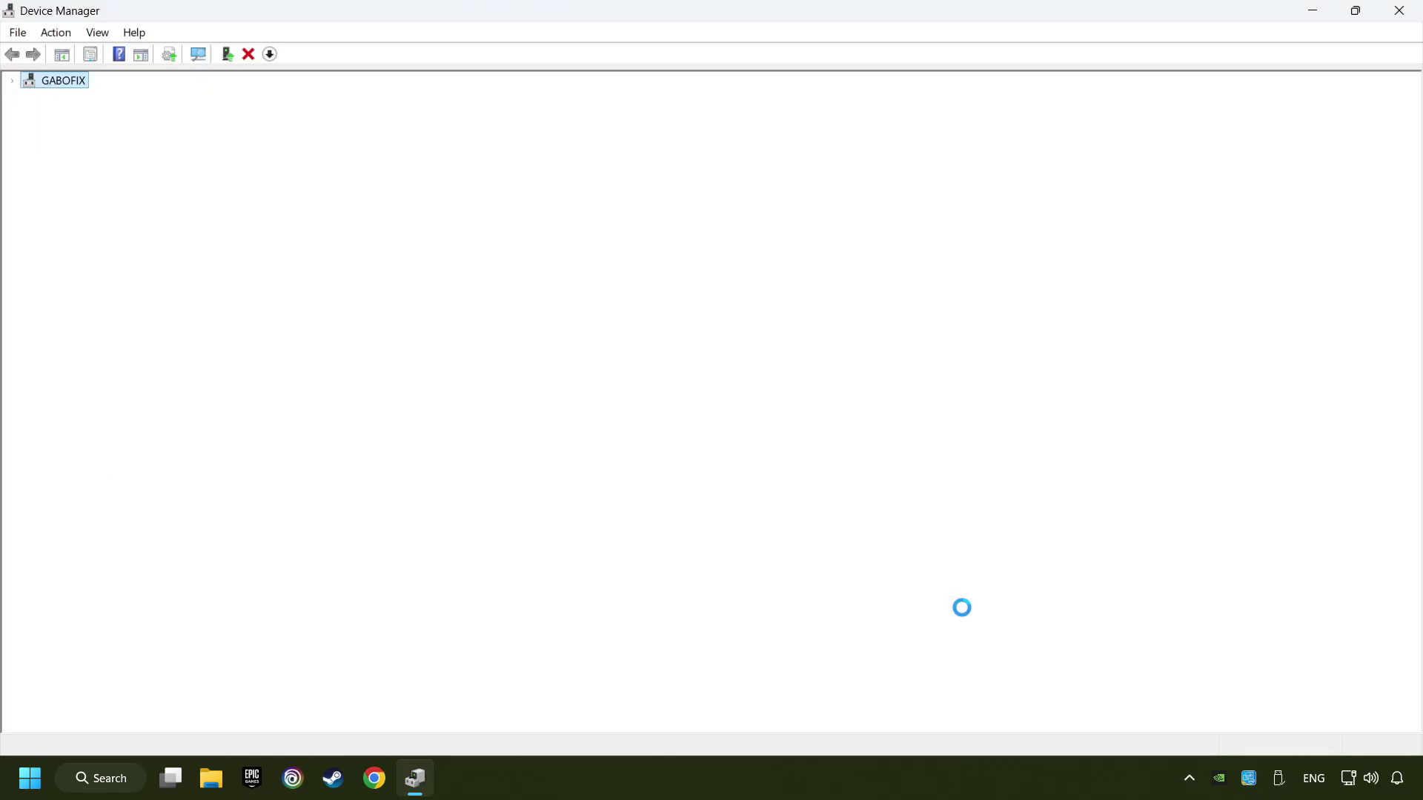
Close Device Manager and show the Start menu's power options for restarting
{"action": "left_click", "coordinate": [1400, 13]}
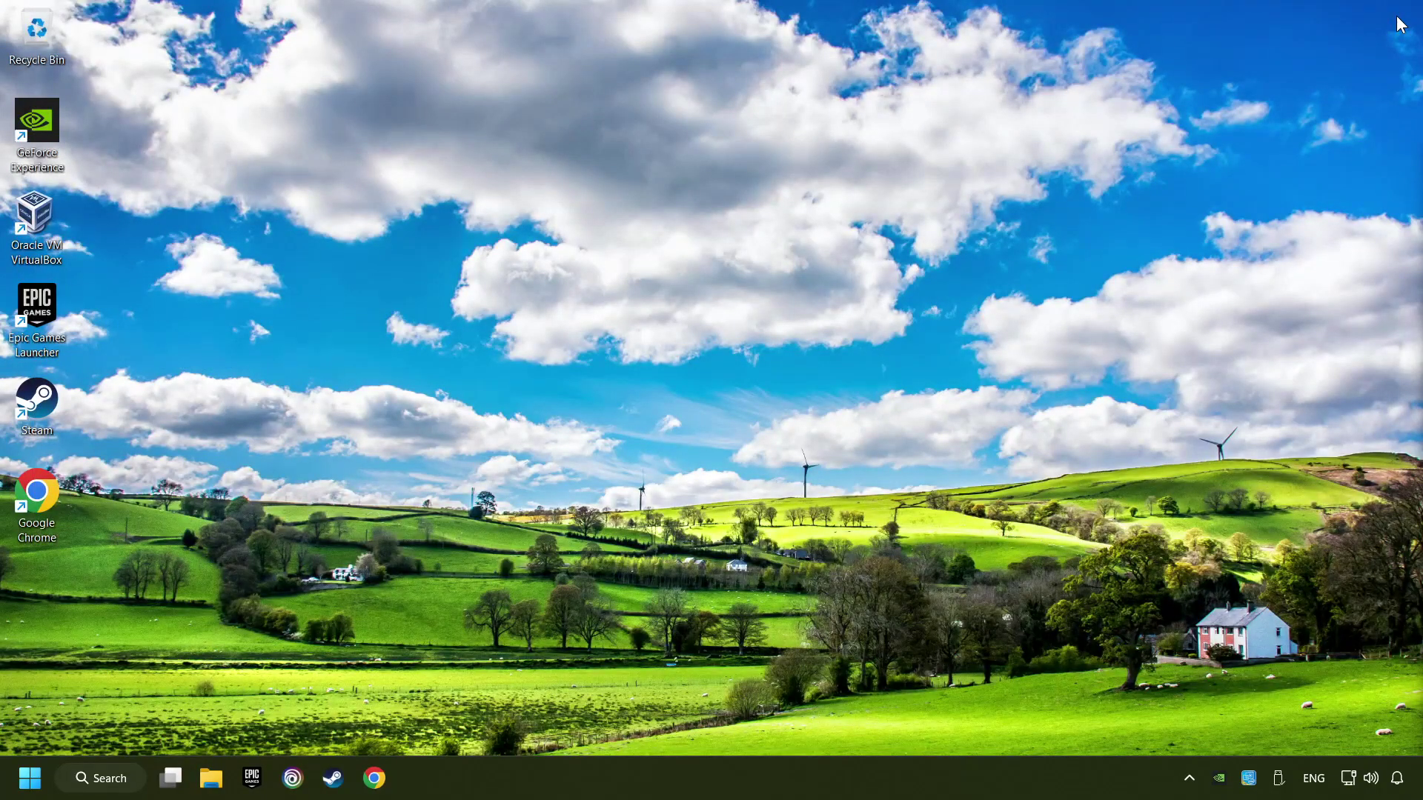
{"action": "left_click", "coordinate": [31, 779]}
{"action": "left_click", "coordinate": [532, 702]}
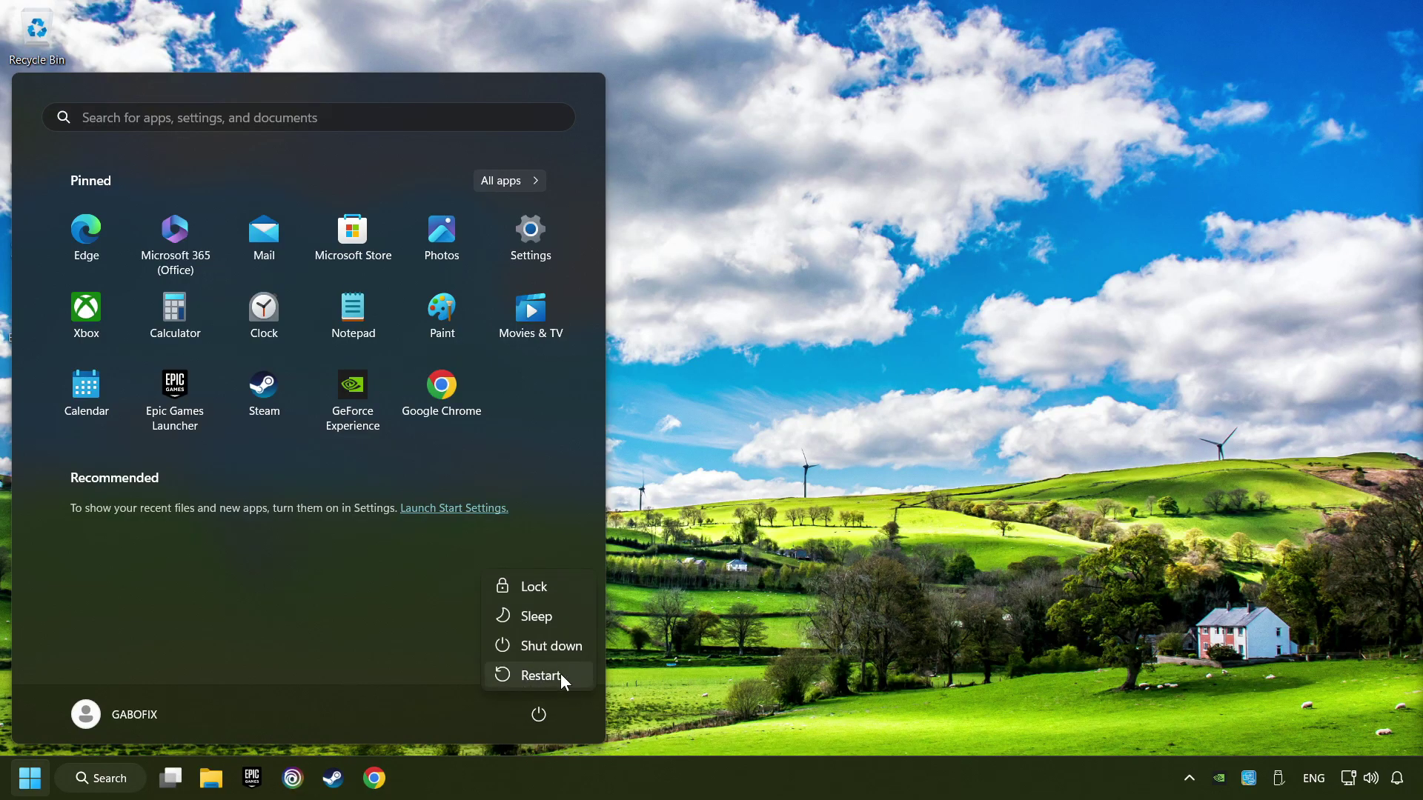